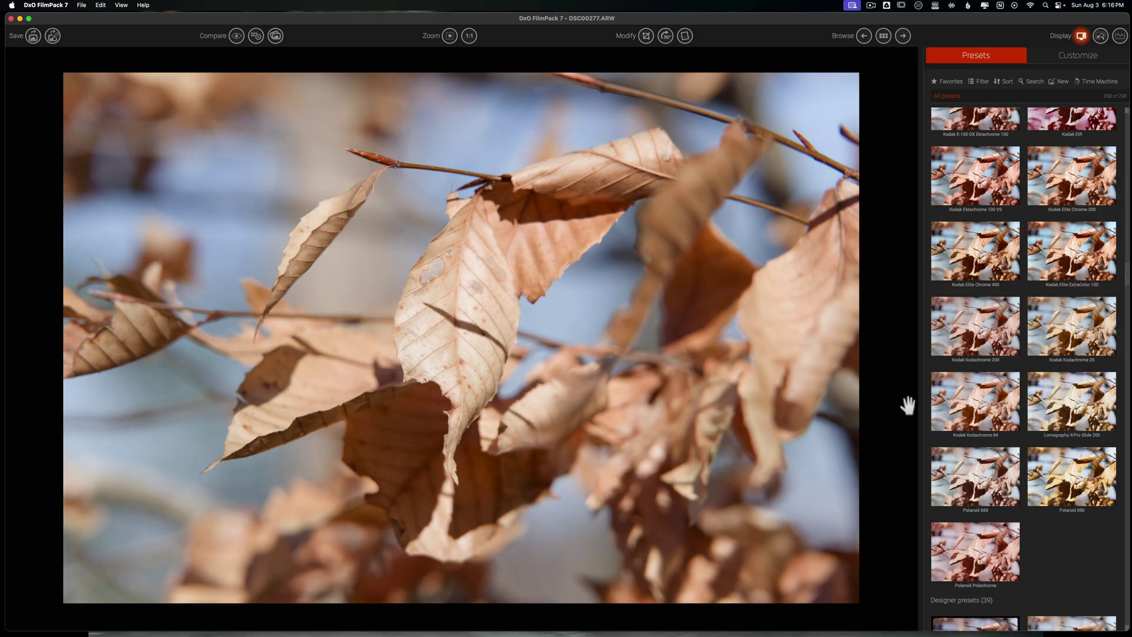
right_click(956, 327)
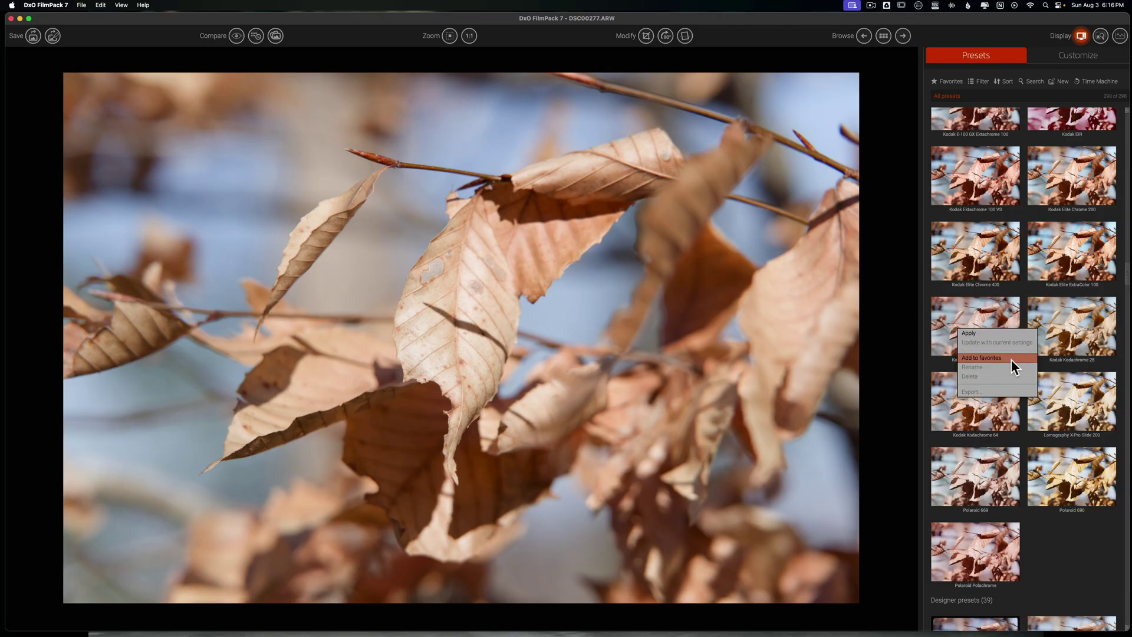
left_click(899, 345)
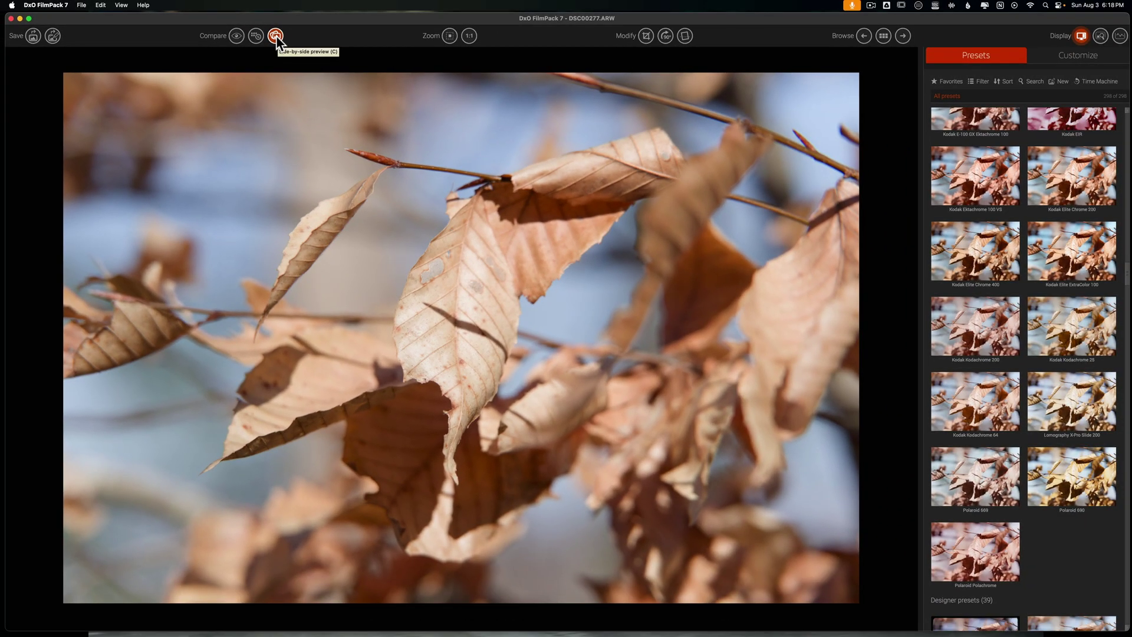
Show the original and edited leaf photo side by side and apply the Kodak Kodachrome 64 preset
left_click(276, 36)
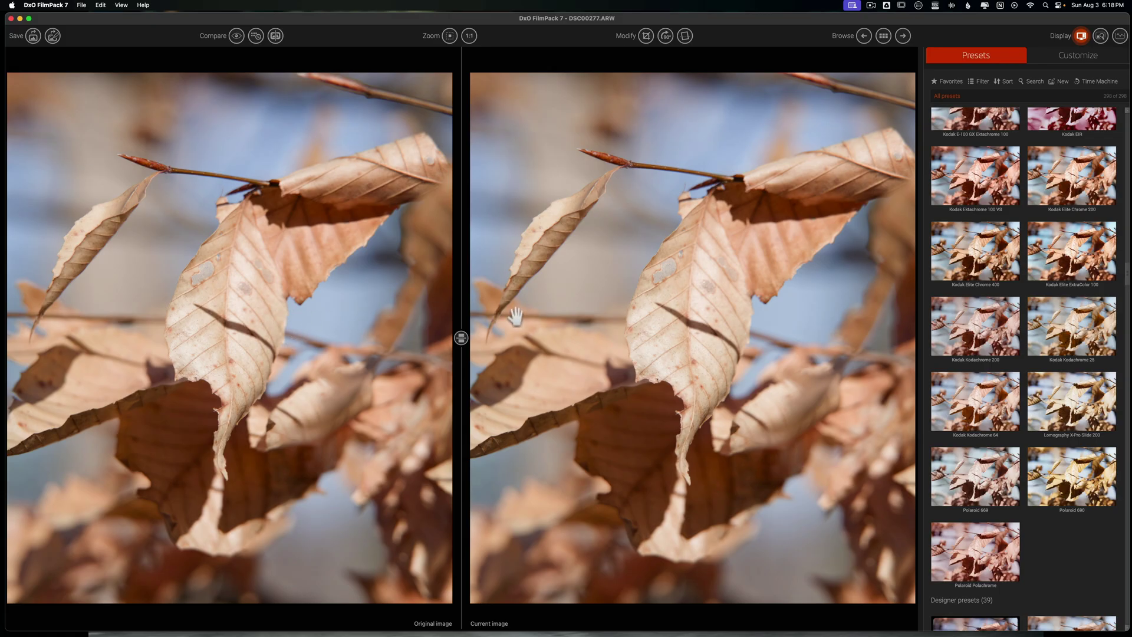
scroll(560, 254, "down", 2)
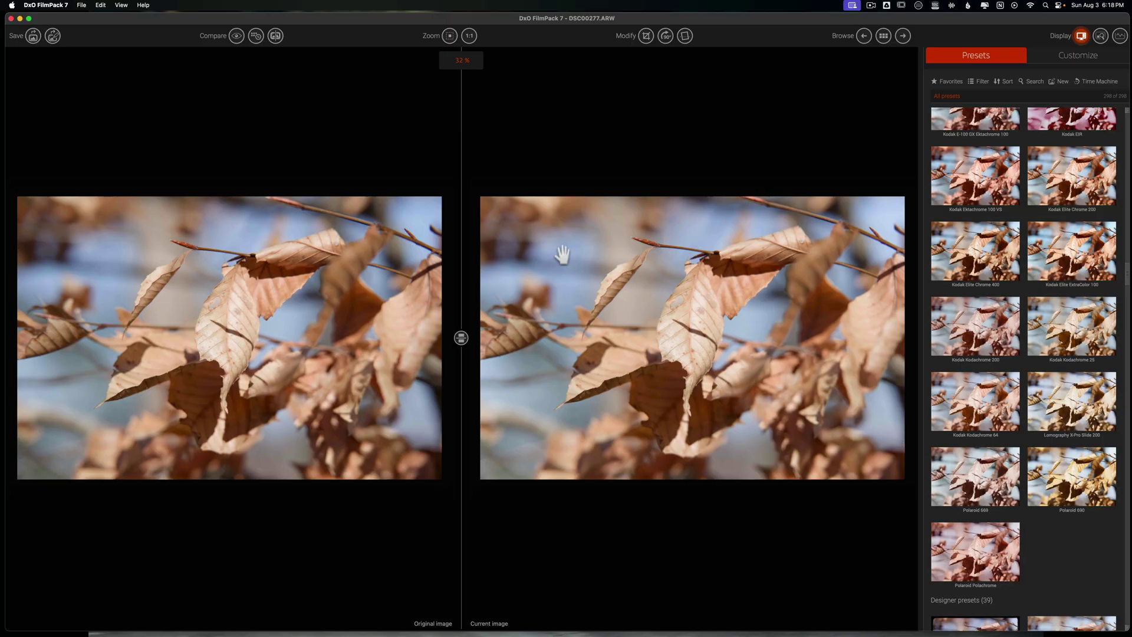
scroll(588, 252, "up", 2)
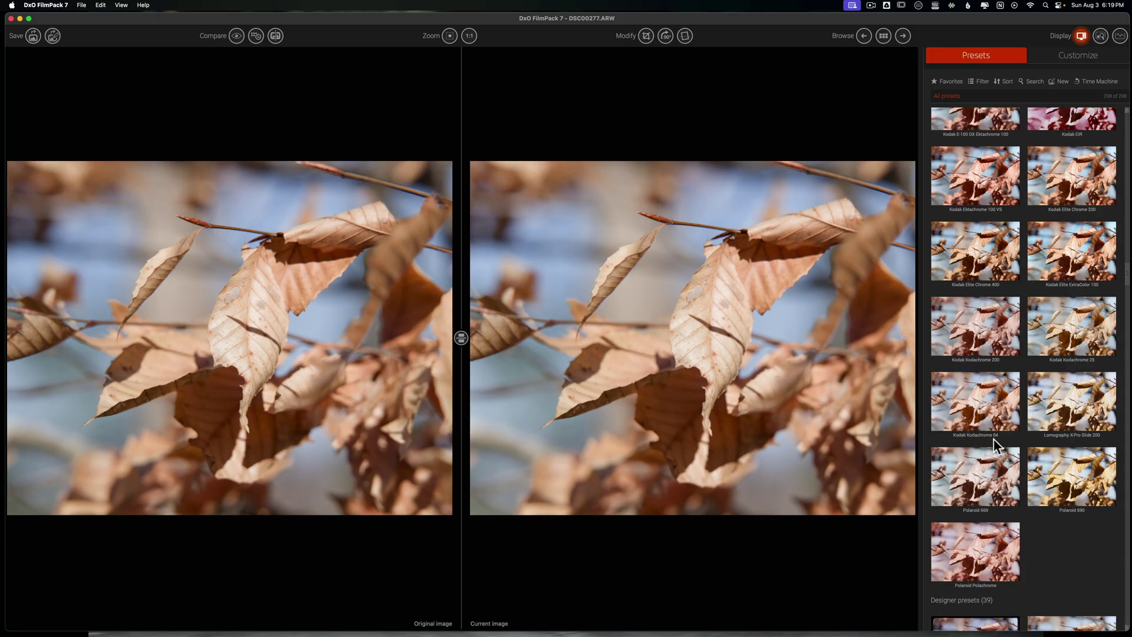
left_click(976, 406)
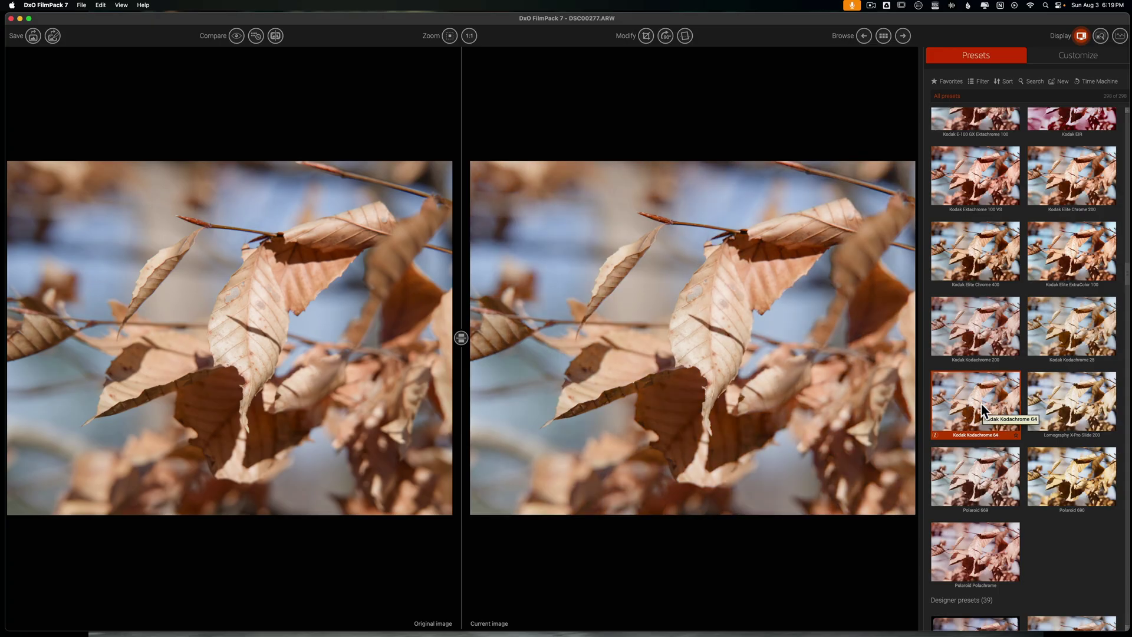
left_click(1063, 53)
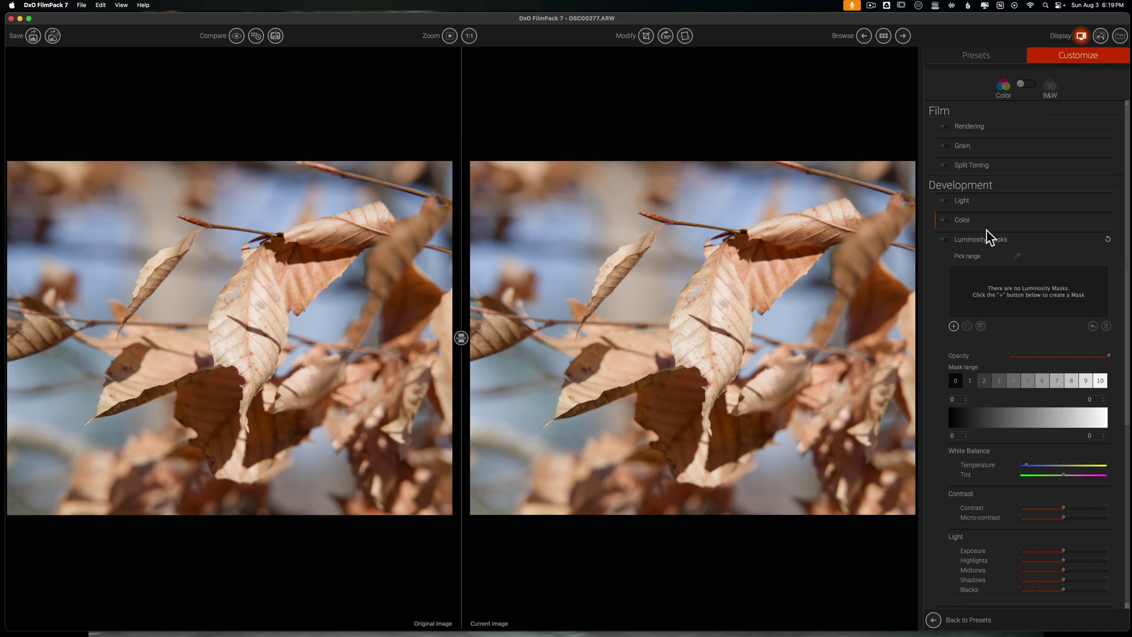
scroll(1023, 257, "down", 3)
scroll(1014, 257, "up", 3)
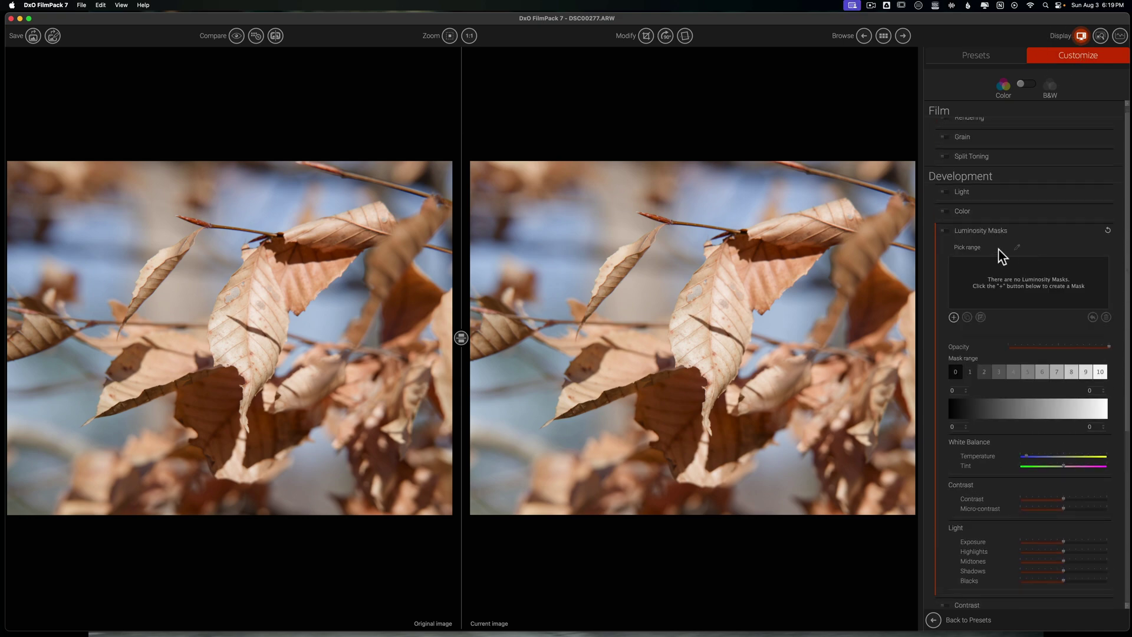
left_click(968, 231)
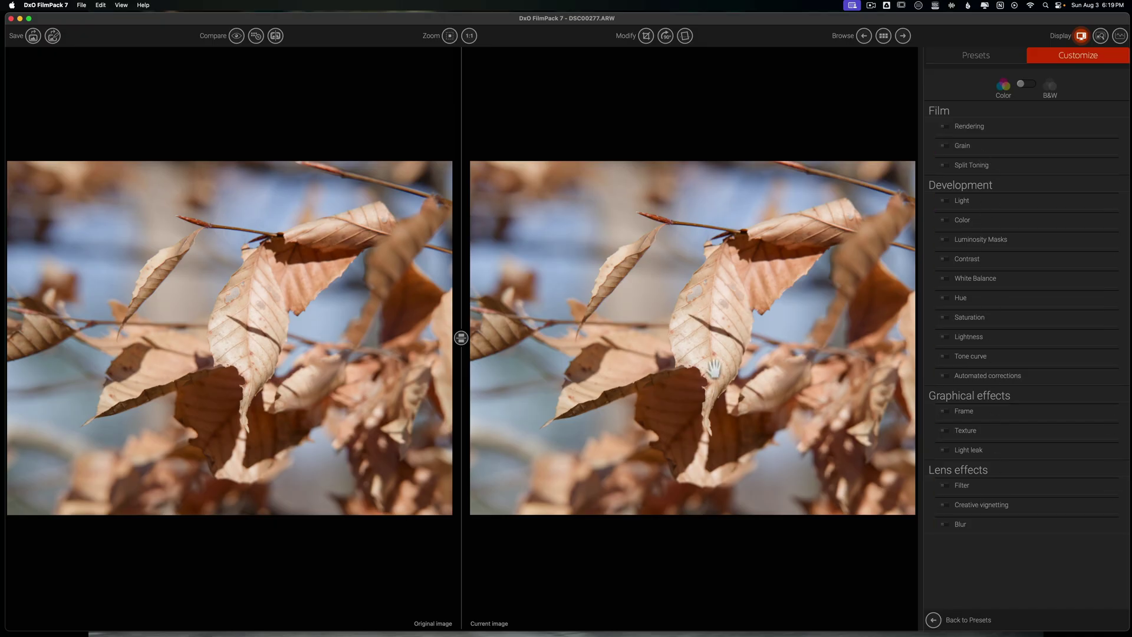
left_click(976, 55)
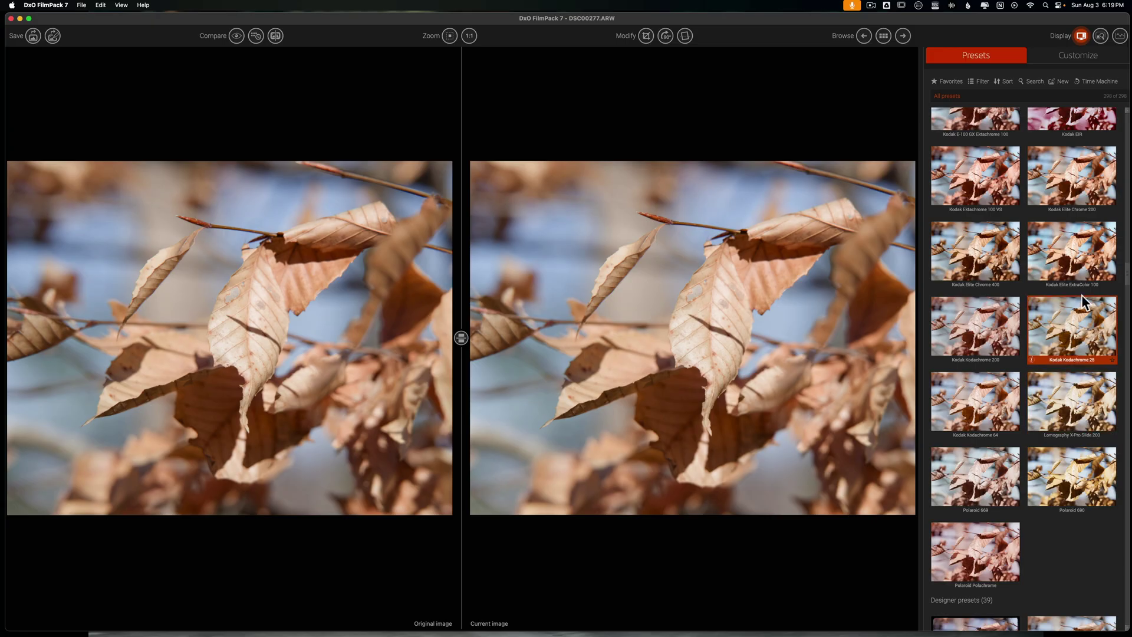
Apply the Kodak Elite ExtraColor 100 thumbnail from the Presets grid to the leaf photo
left_click(1074, 260)
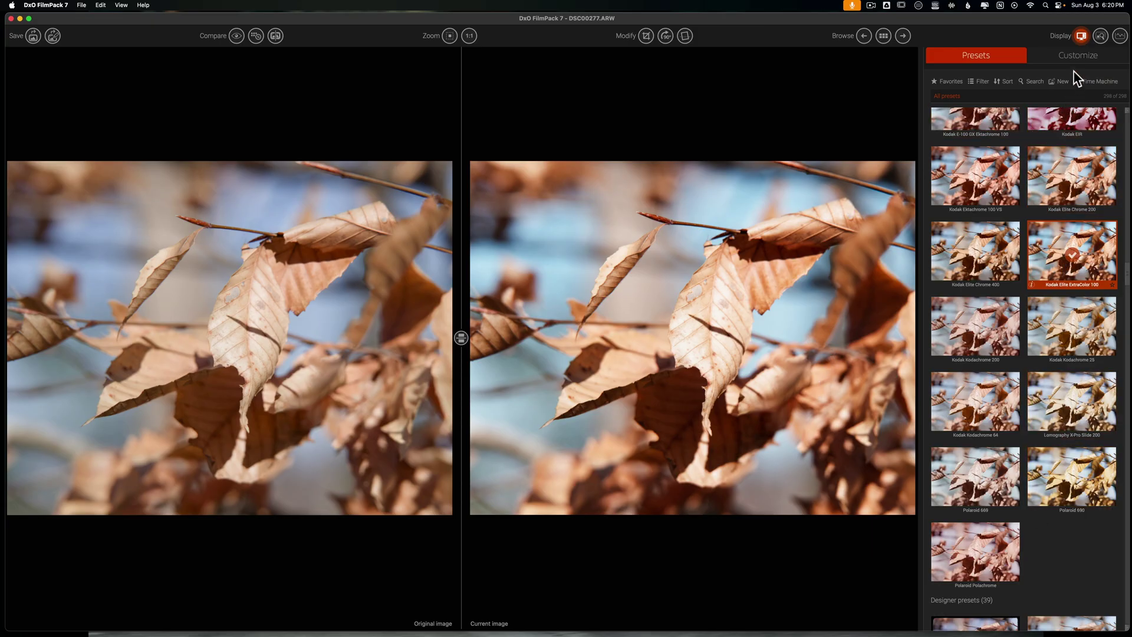
In Customize > Film > Rendering, set Intensity to 175, then toggle Rendering off and on to compare
left_click(1071, 55)
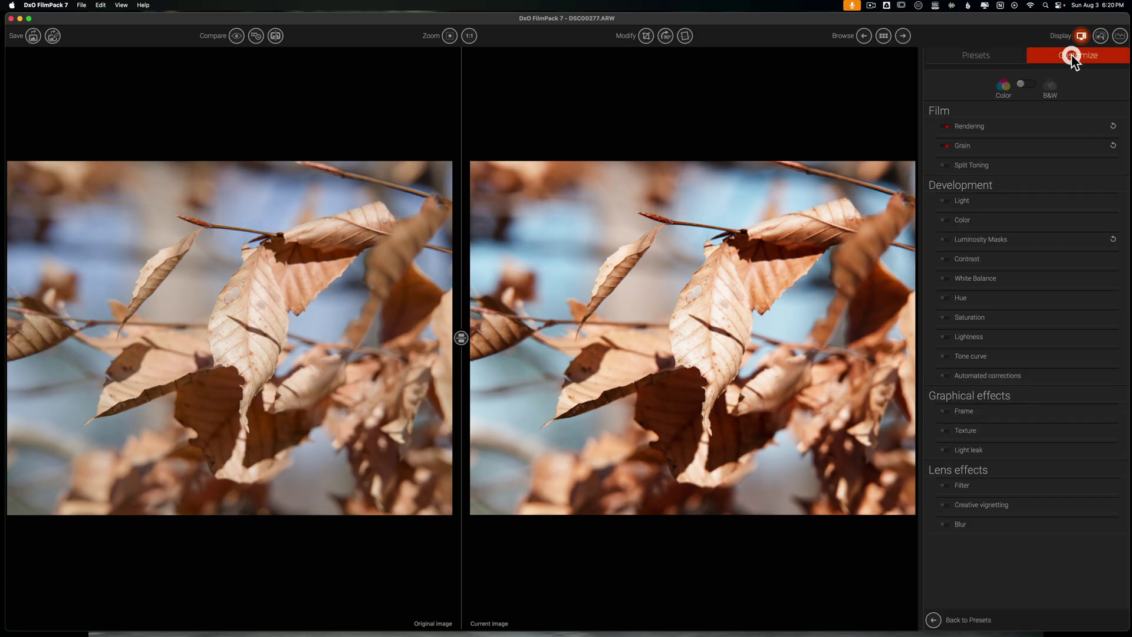
left_click(966, 124)
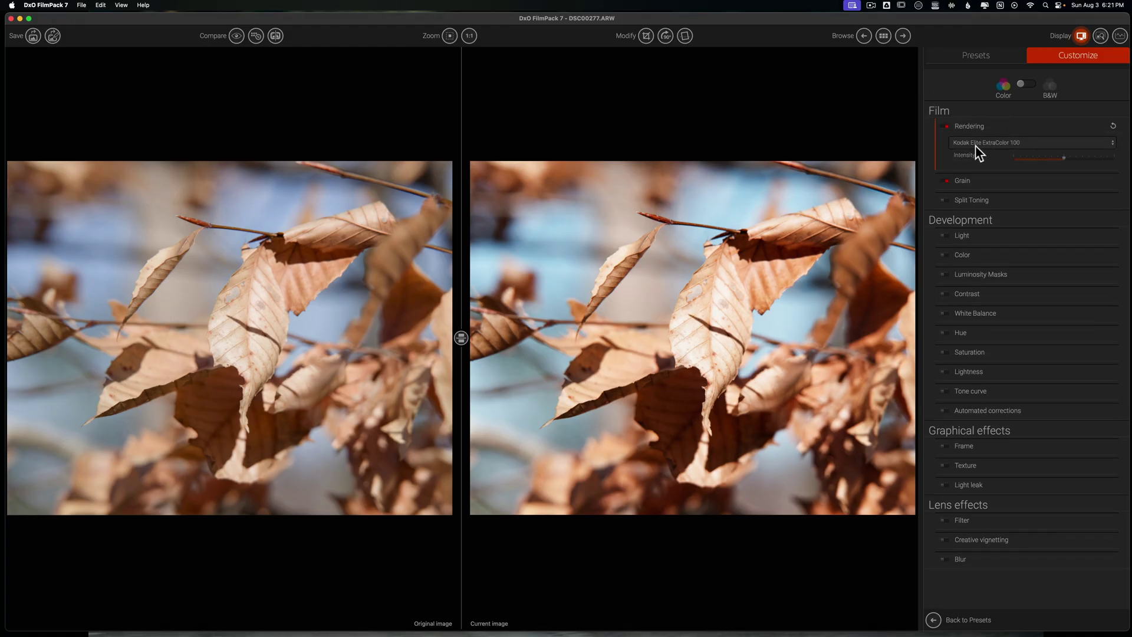
mouse_move(1056, 161)
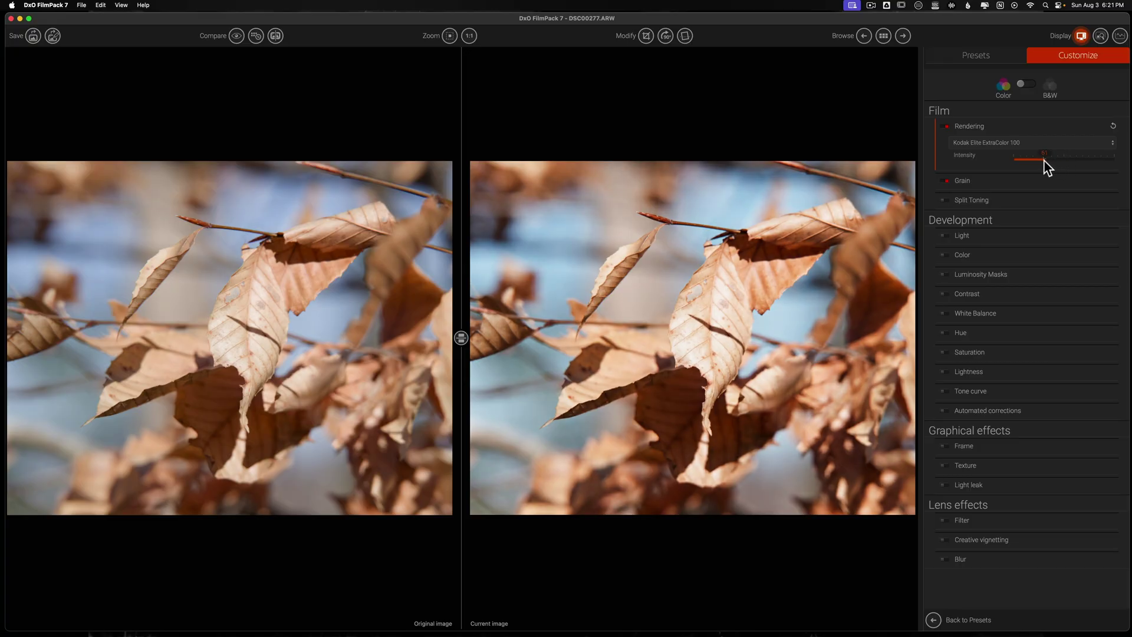
left_click(1043, 161)
left_click_drag(1102, 159, 1116, 167)
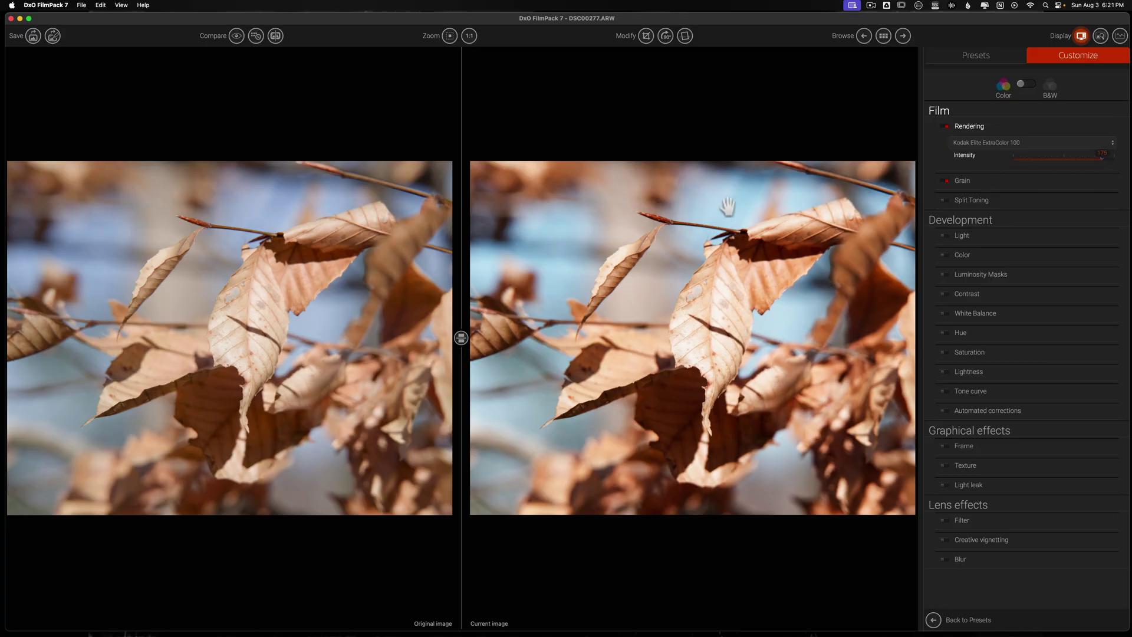
left_click(945, 126)
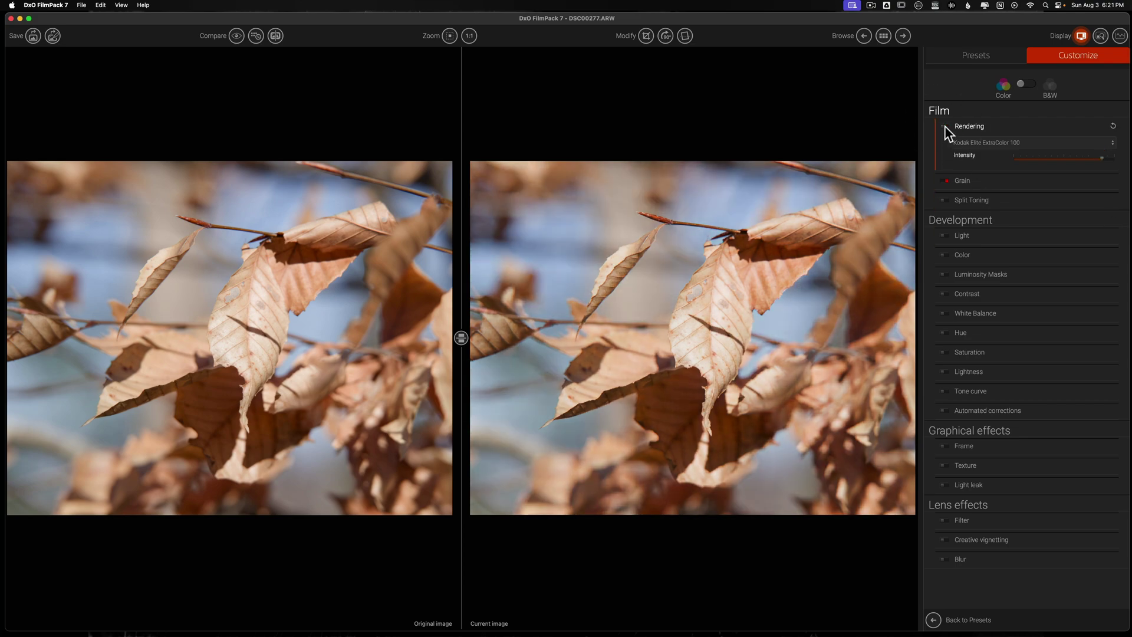
left_click(945, 126)
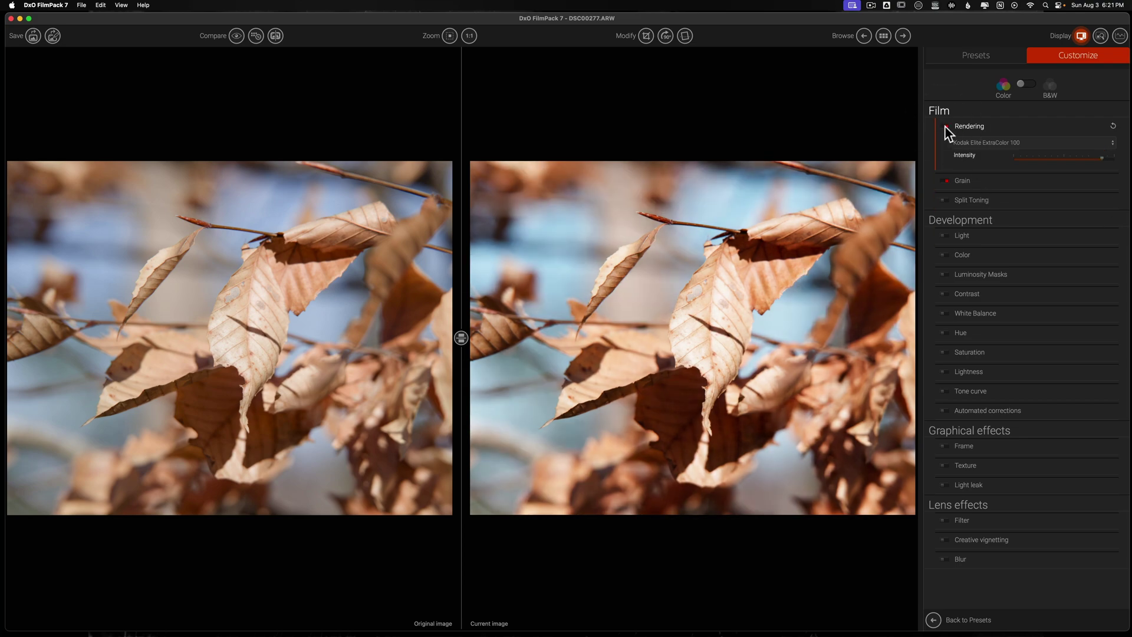
left_click(984, 125)
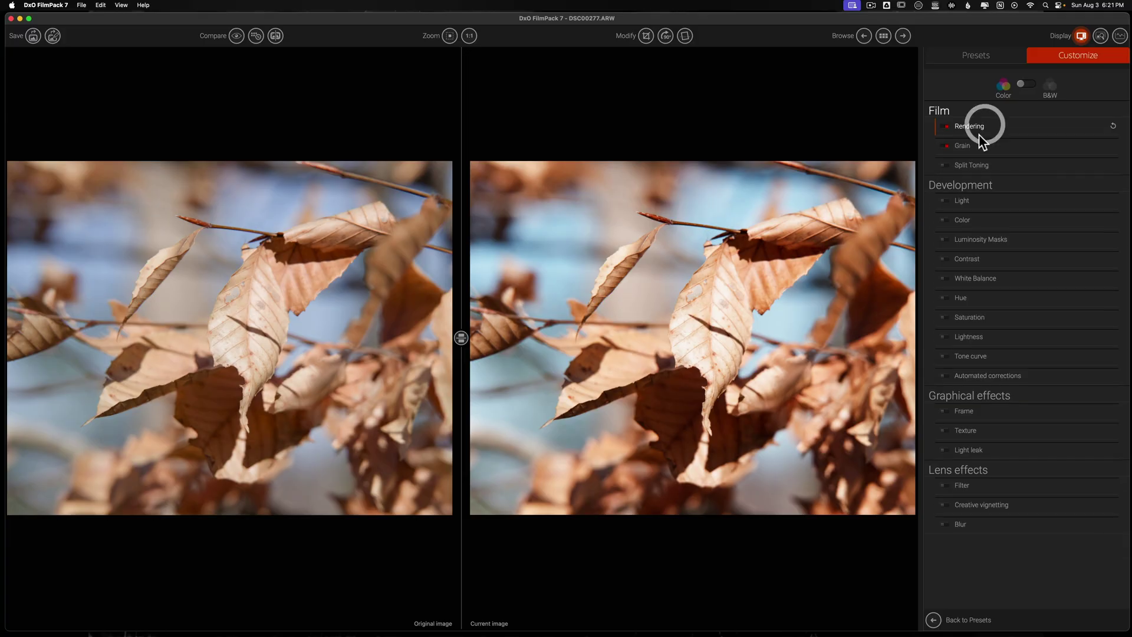
left_click(968, 145)
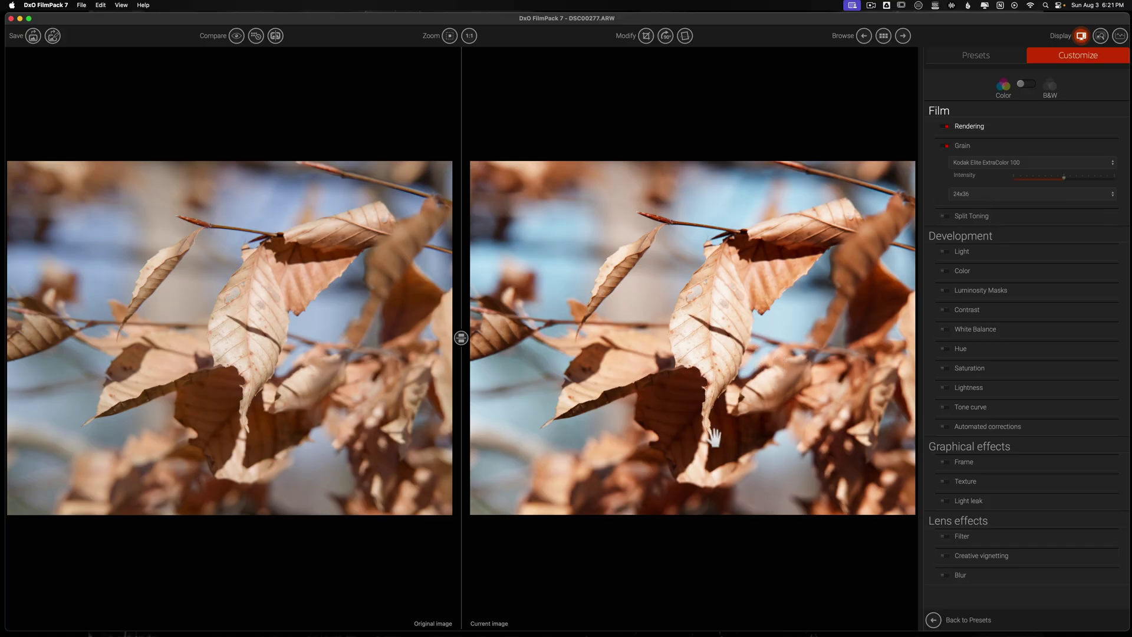
left_click(962, 146)
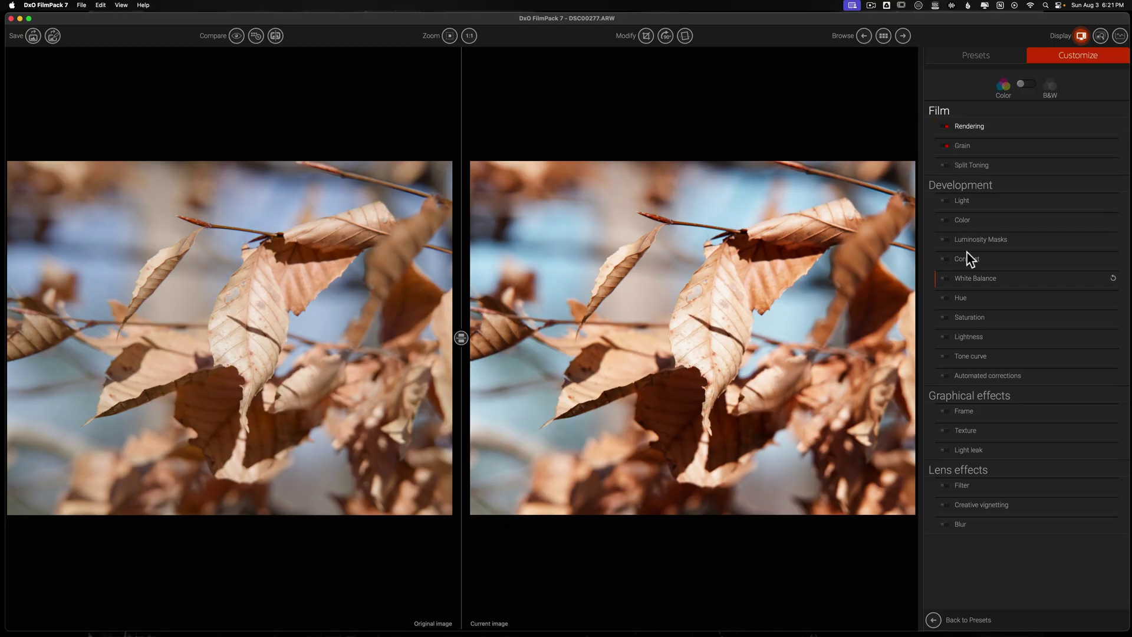
left_click(979, 200)
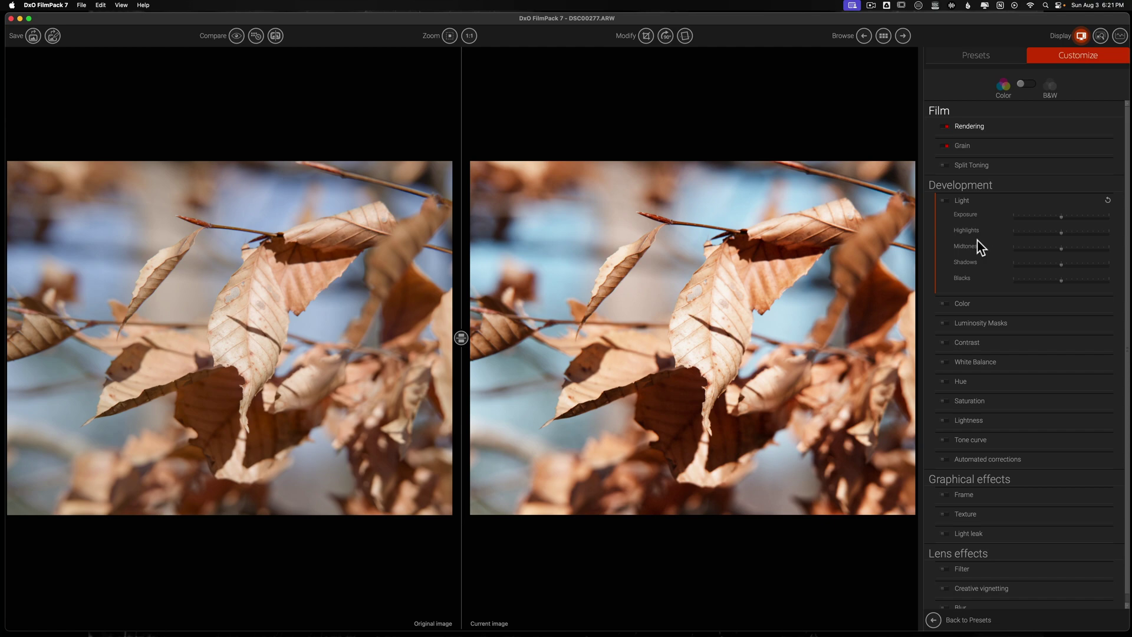
Collapse Light and Color in the Development panel and expand the Luminosity Masks section
left_click(982, 202)
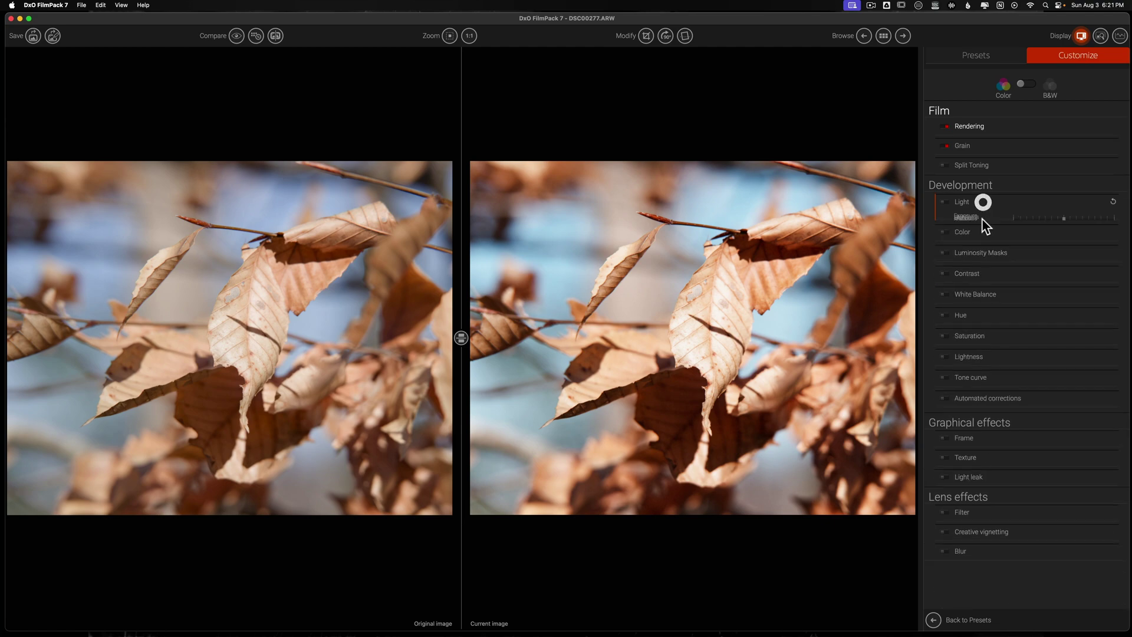
left_click(975, 222)
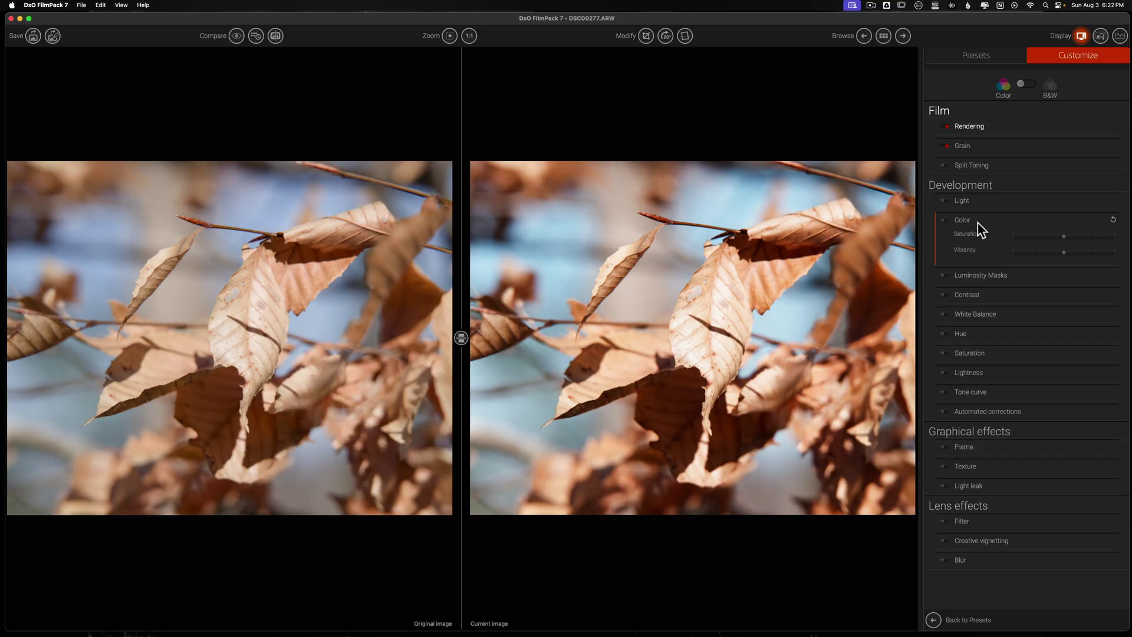
left_click(976, 222)
left_click(977, 239)
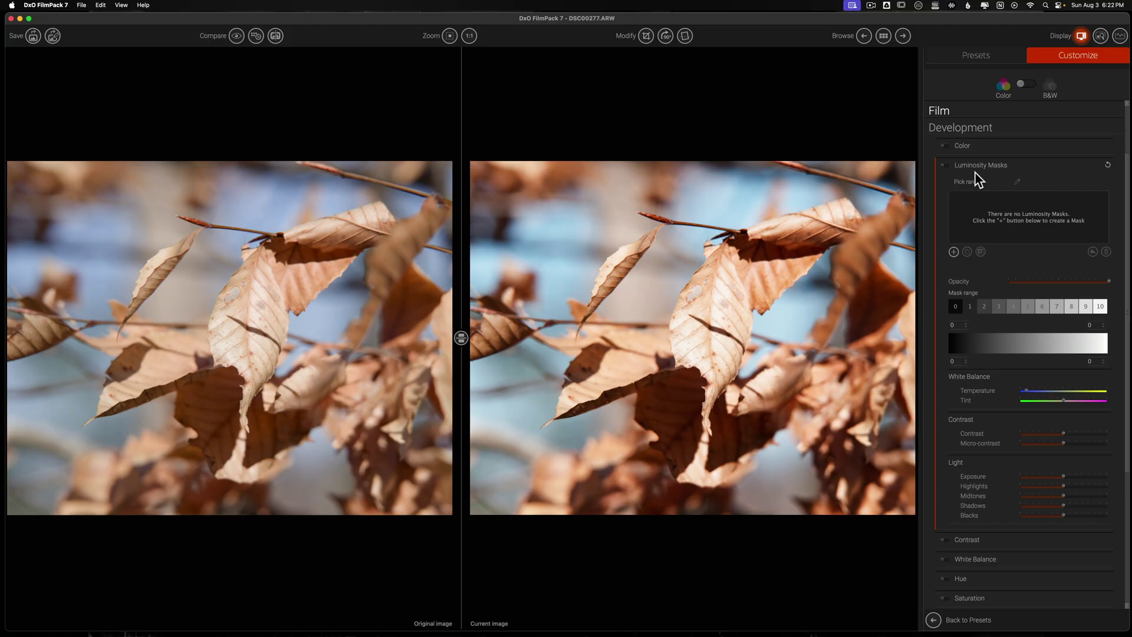
left_click(946, 166)
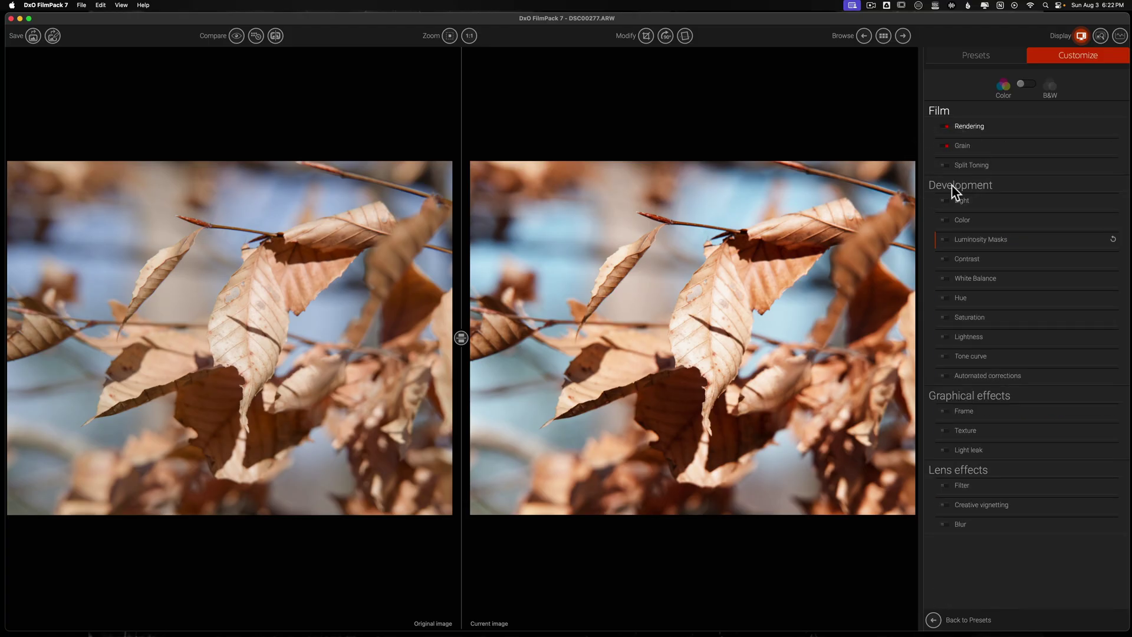
left_click(976, 239)
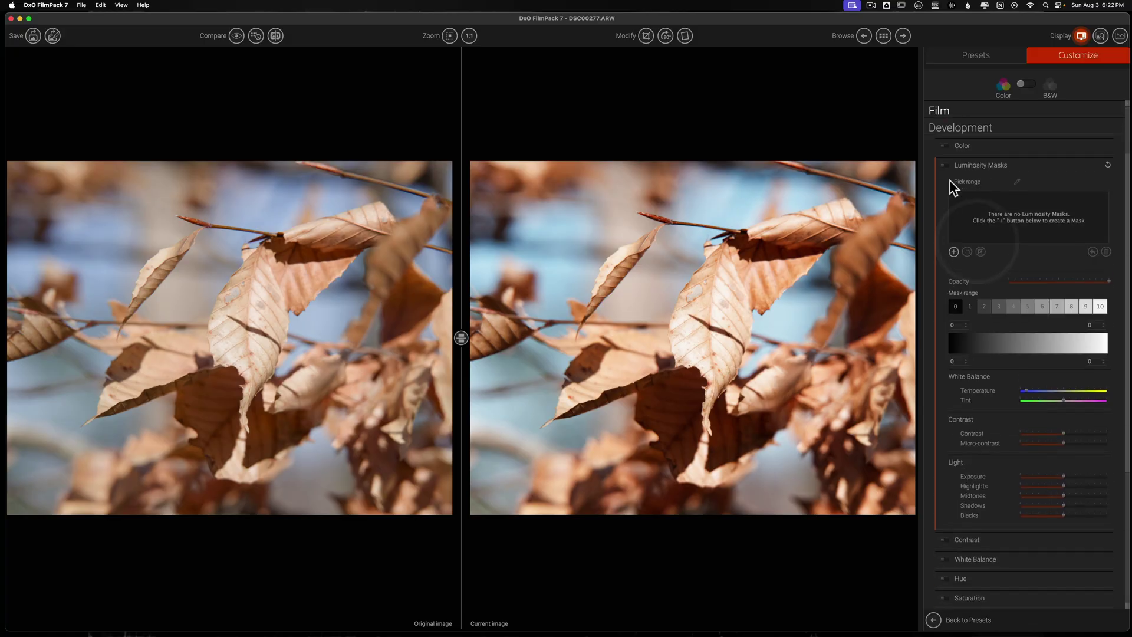
Create Luminosity Mask #01, switch to single-image view, and pick Mask range preset 3
left_click(954, 252)
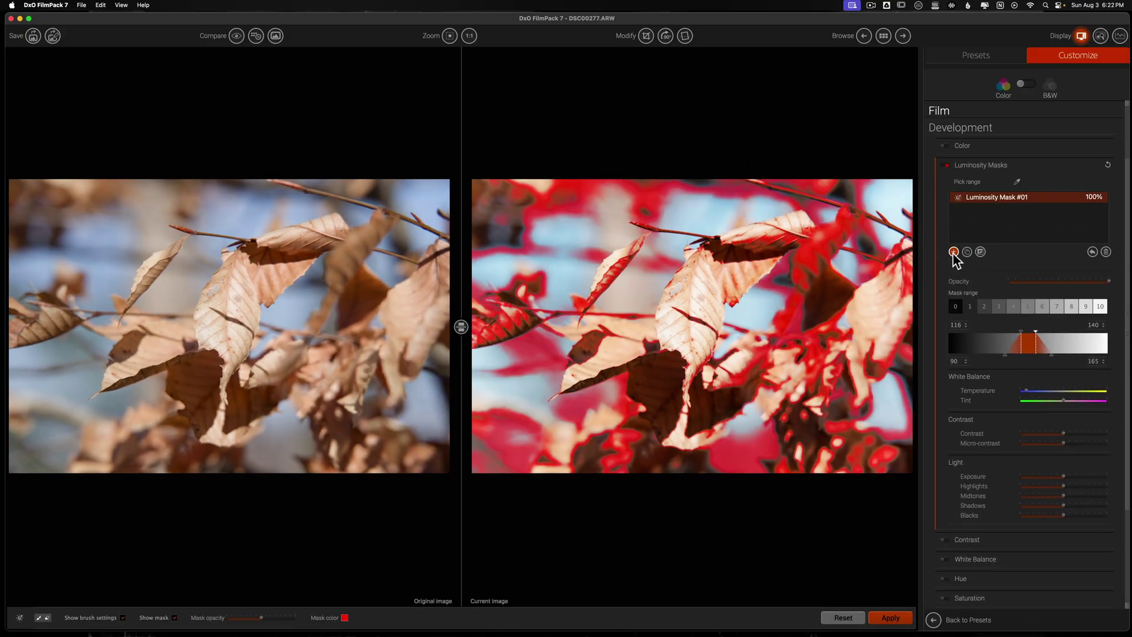
left_click(276, 37)
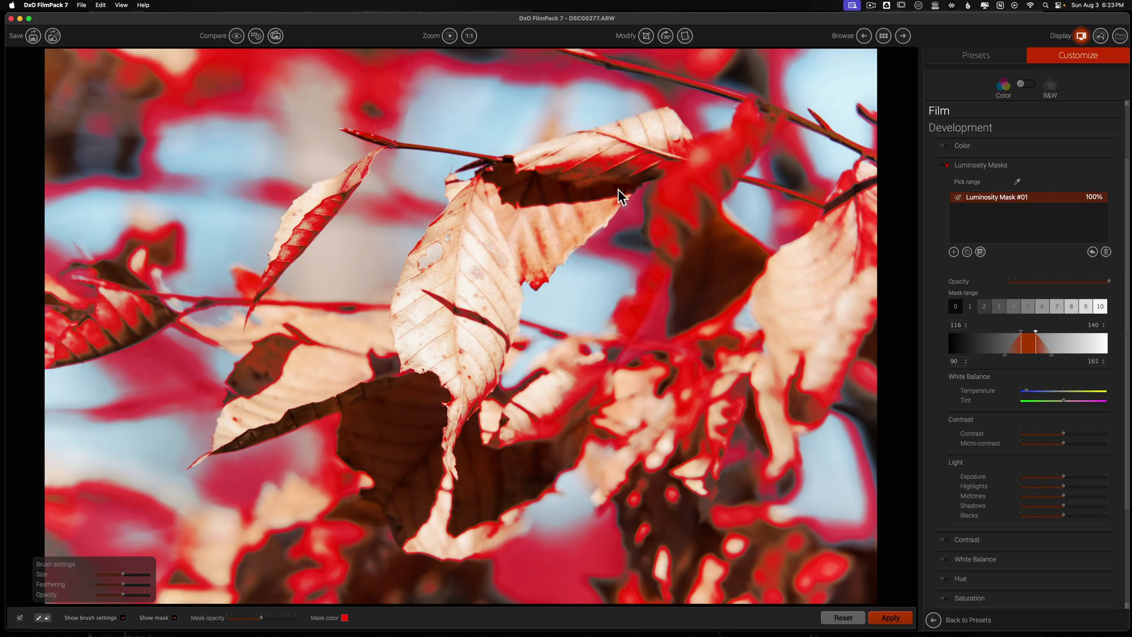
left_click(984, 306)
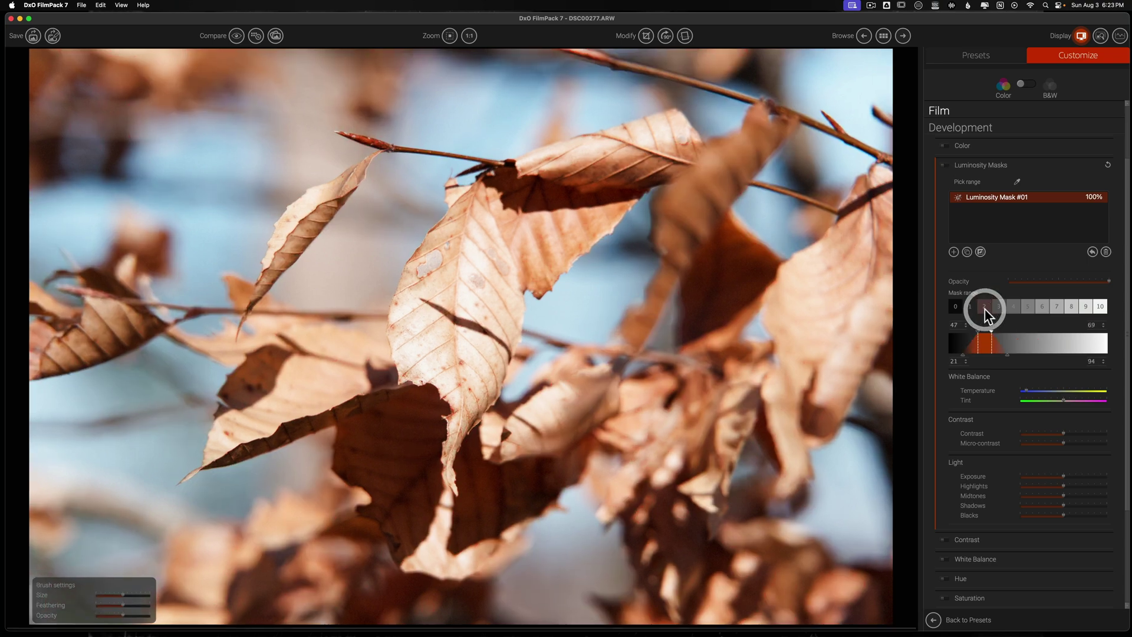
left_click(982, 307)
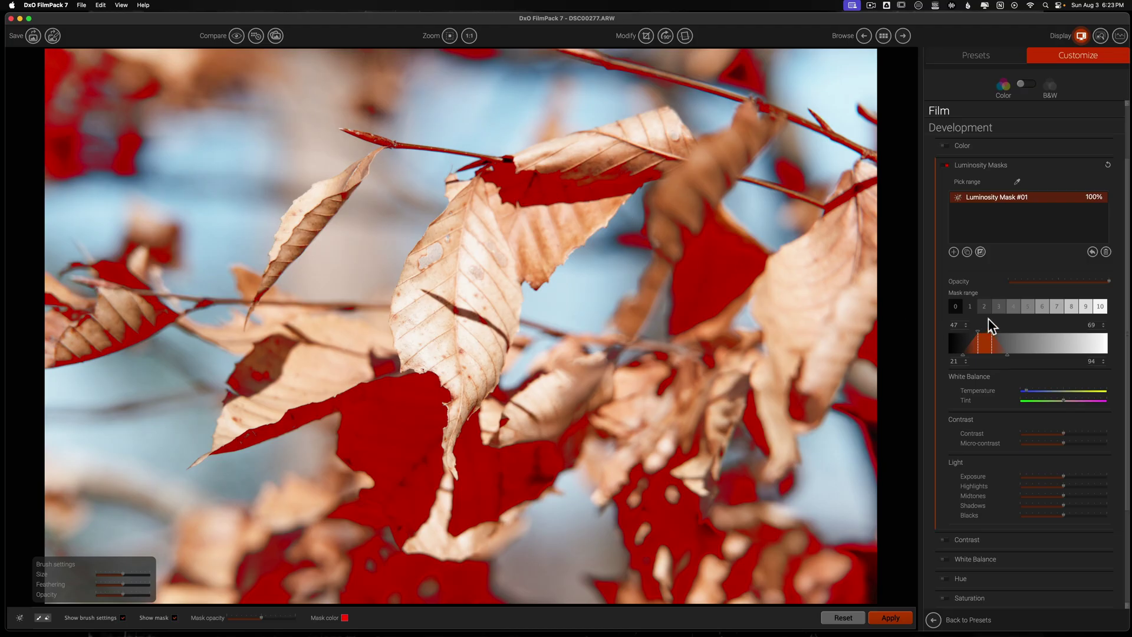
left_click(997, 307)
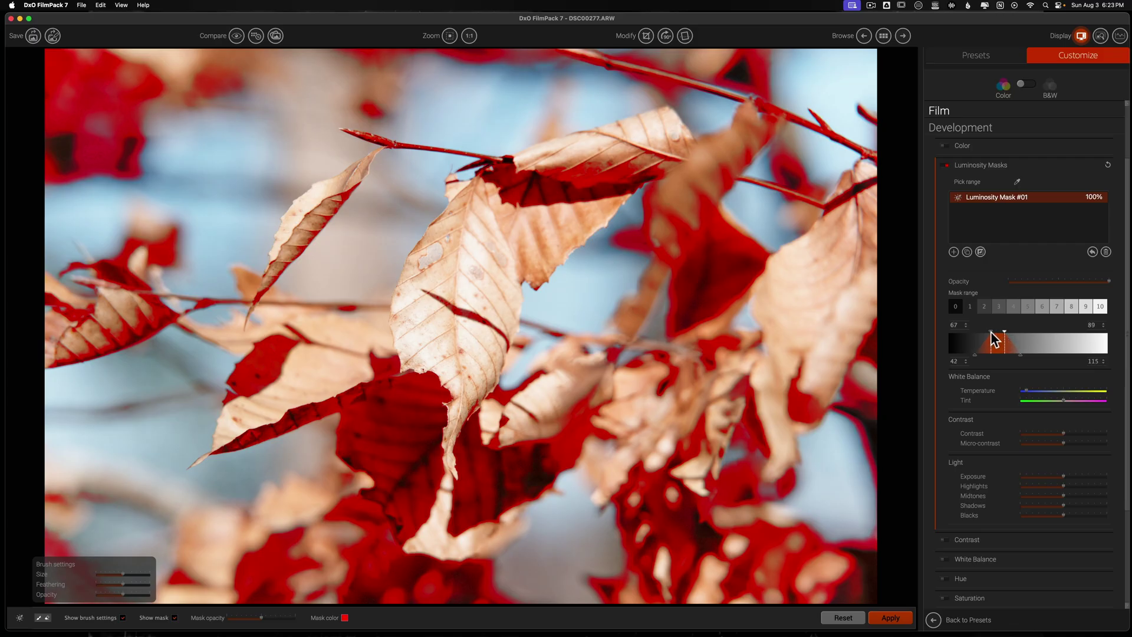
Drag the mask range handles to 55/89 and the falloff handles to 15/115
left_click_drag(992, 331, 985, 331)
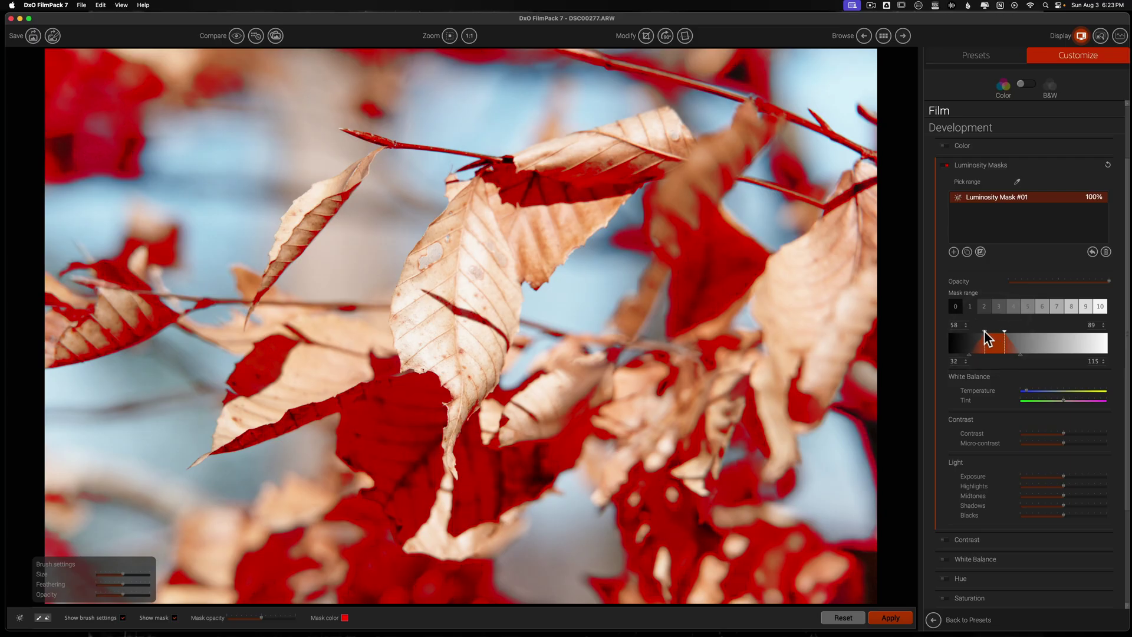
left_click_drag(983, 330, 981, 331)
left_click_drag(964, 355, 963, 356)
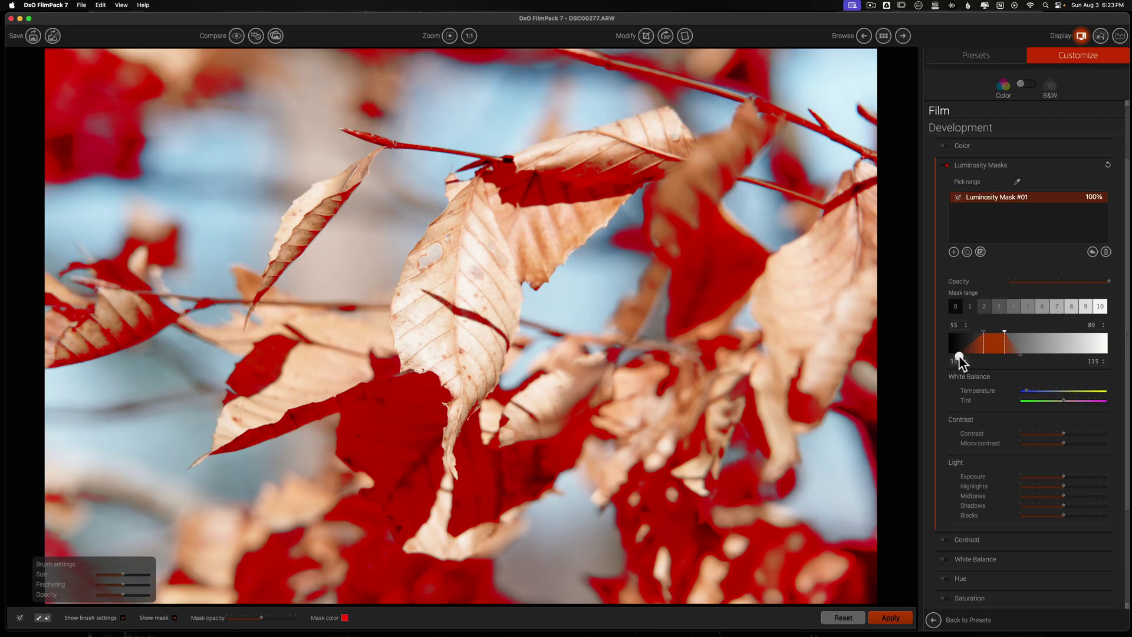
left_click(959, 355)
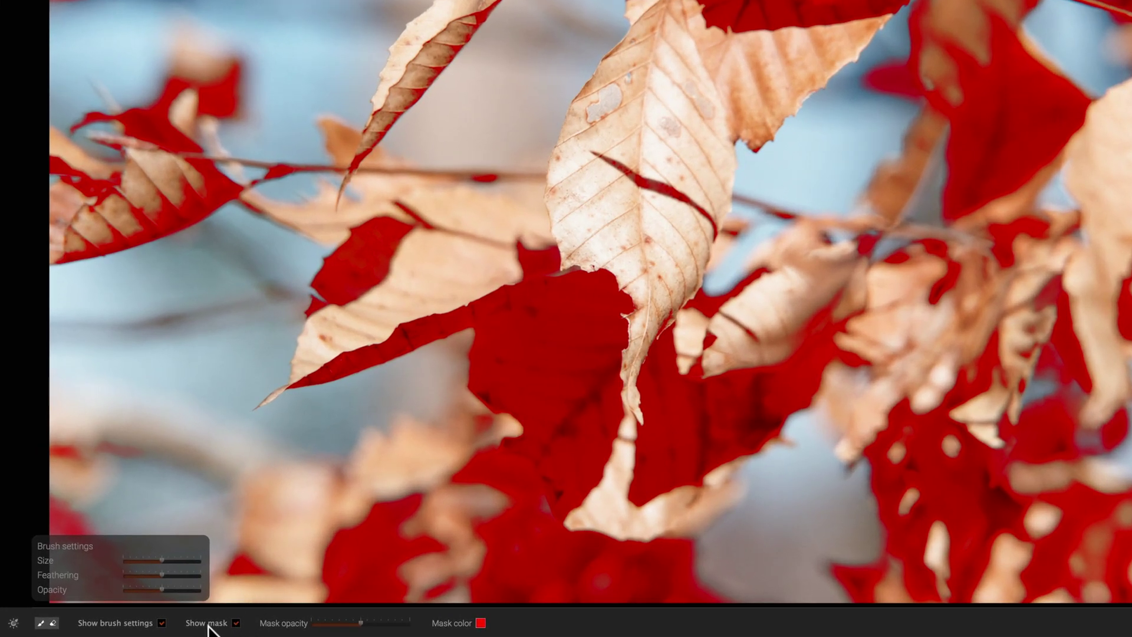
Turn off Show mask and lower the Light > Shadows slider slightly within Luminosity Mask #01
left_click(235, 623)
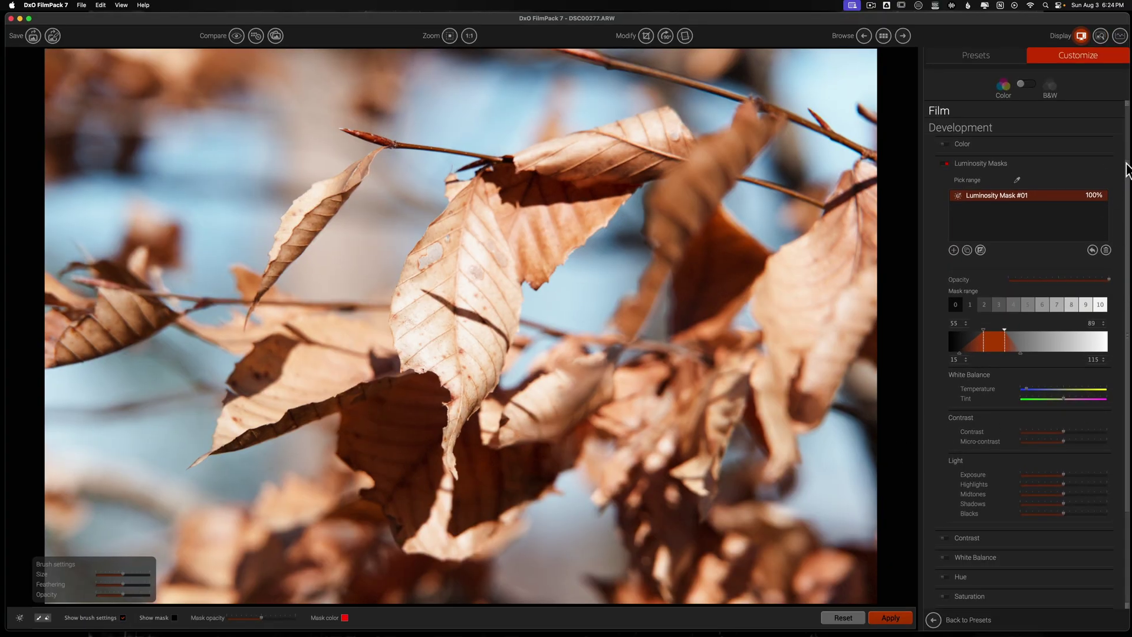
scroll(1123, 177, "down", 3)
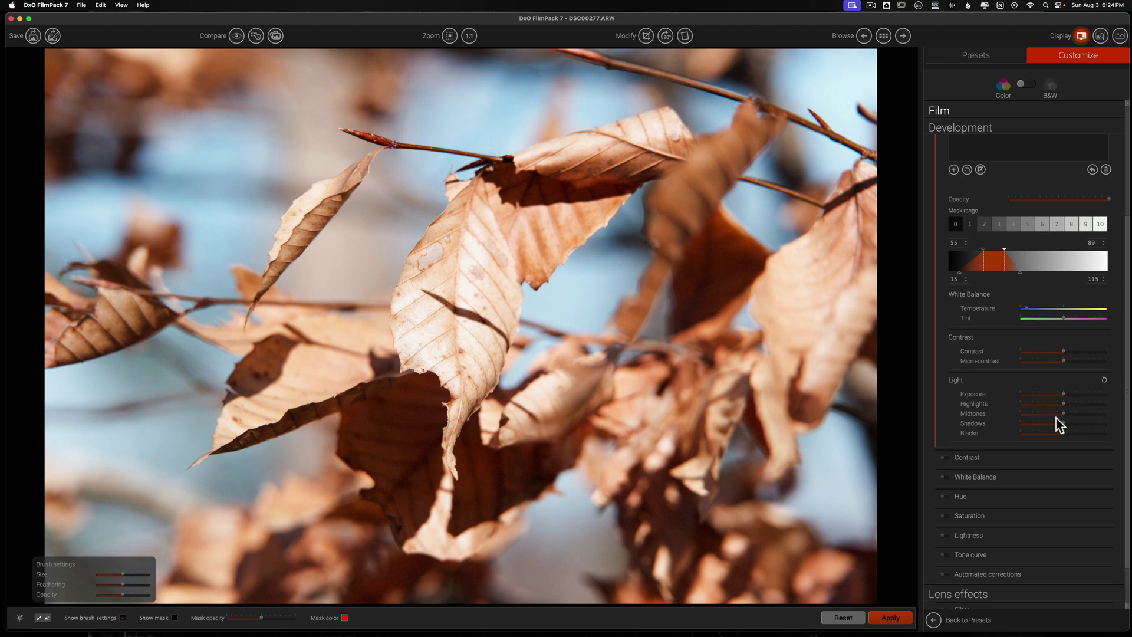
left_click_drag(1063, 423, 1039, 425)
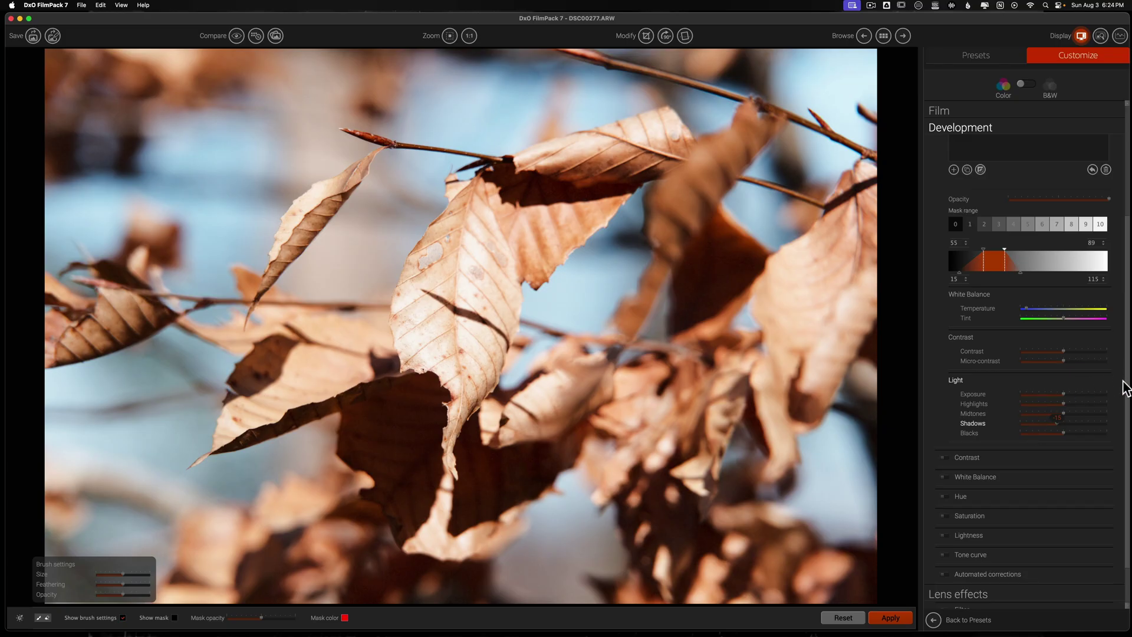
scroll(1127, 395, "up", 5)
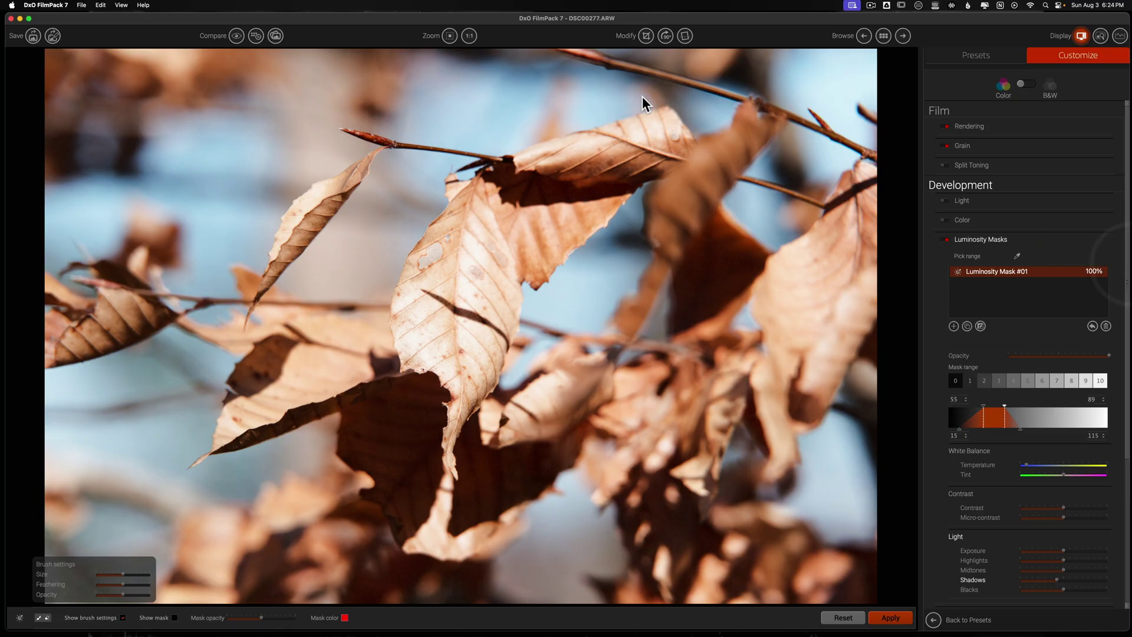
Collapse the Luminosity Masks section and apply the mask adjustments
left_click(973, 239)
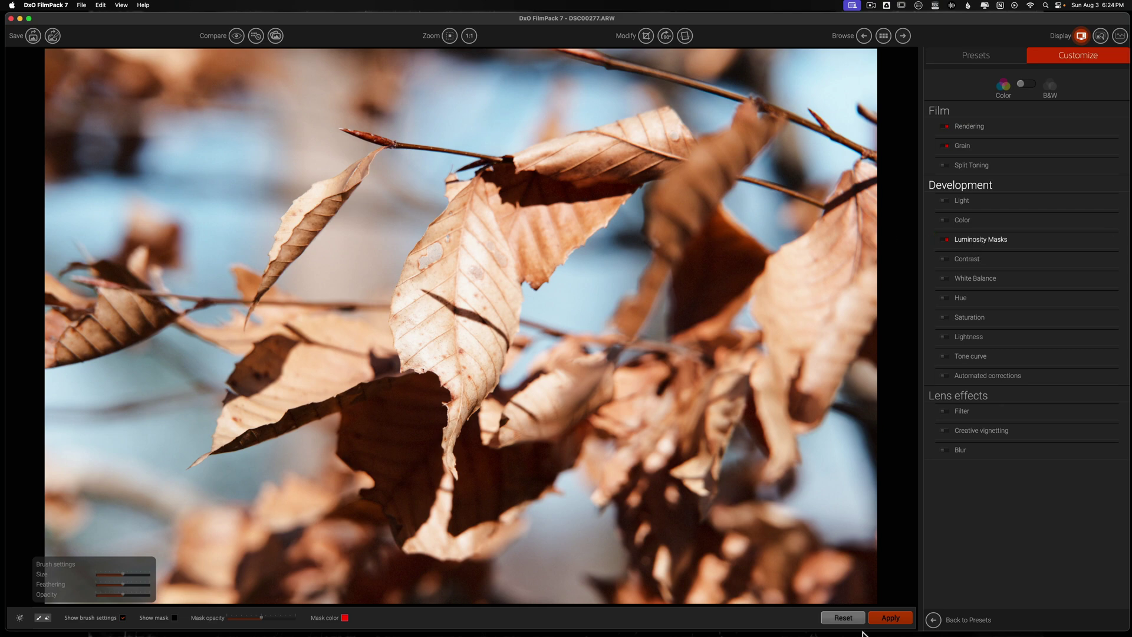
left_click(887, 620)
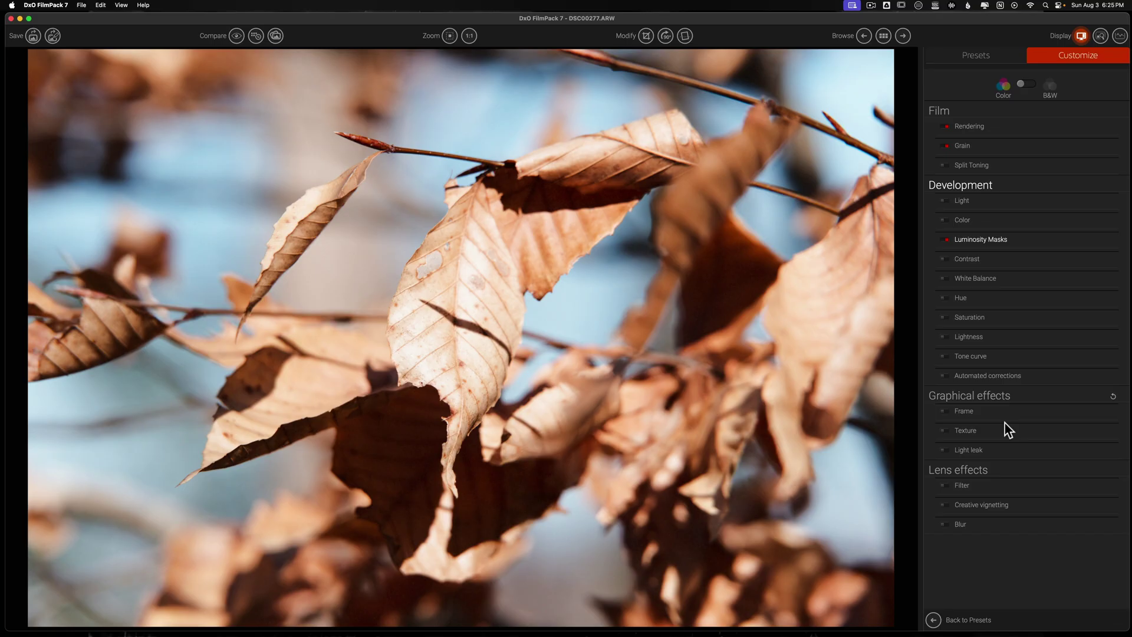
left_click(966, 411)
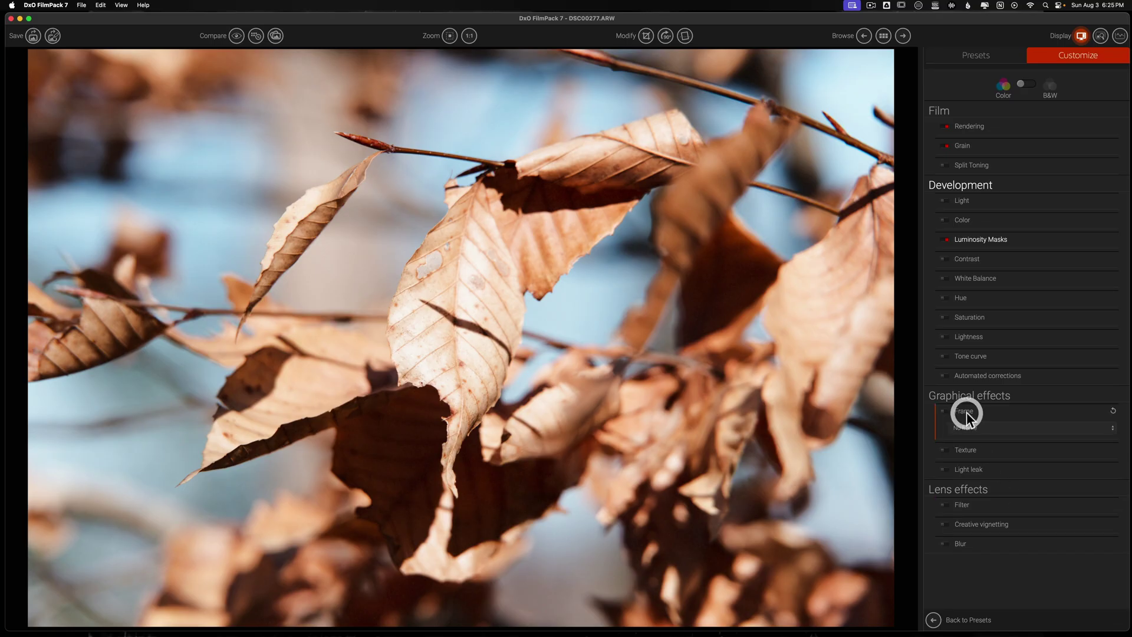
left_click(945, 411)
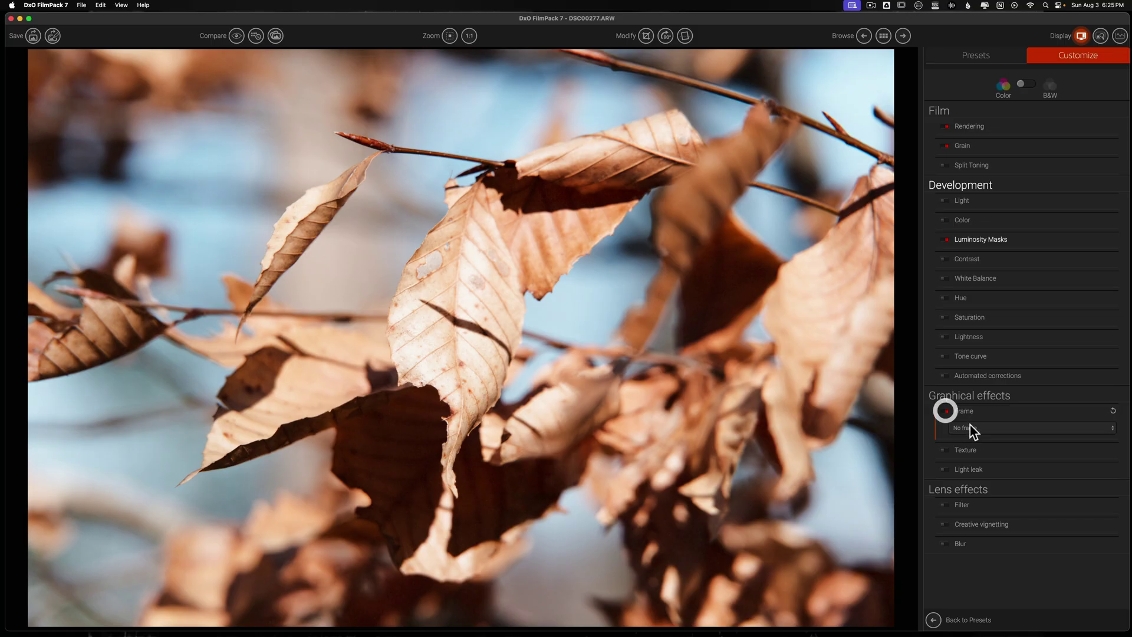
left_click(971, 427)
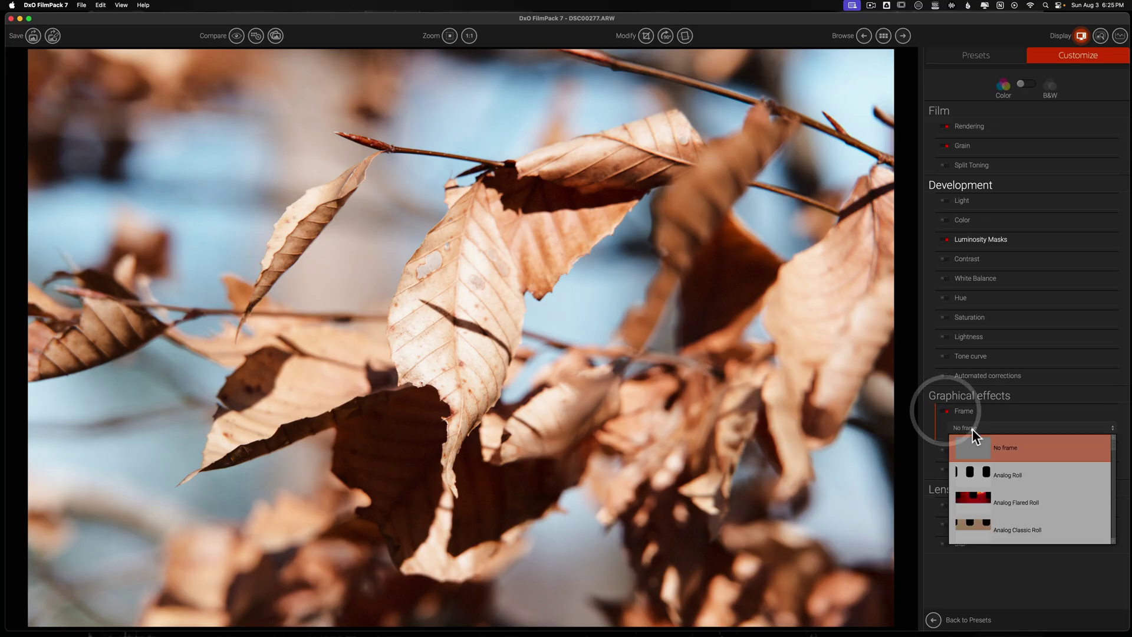
left_click(1013, 478)
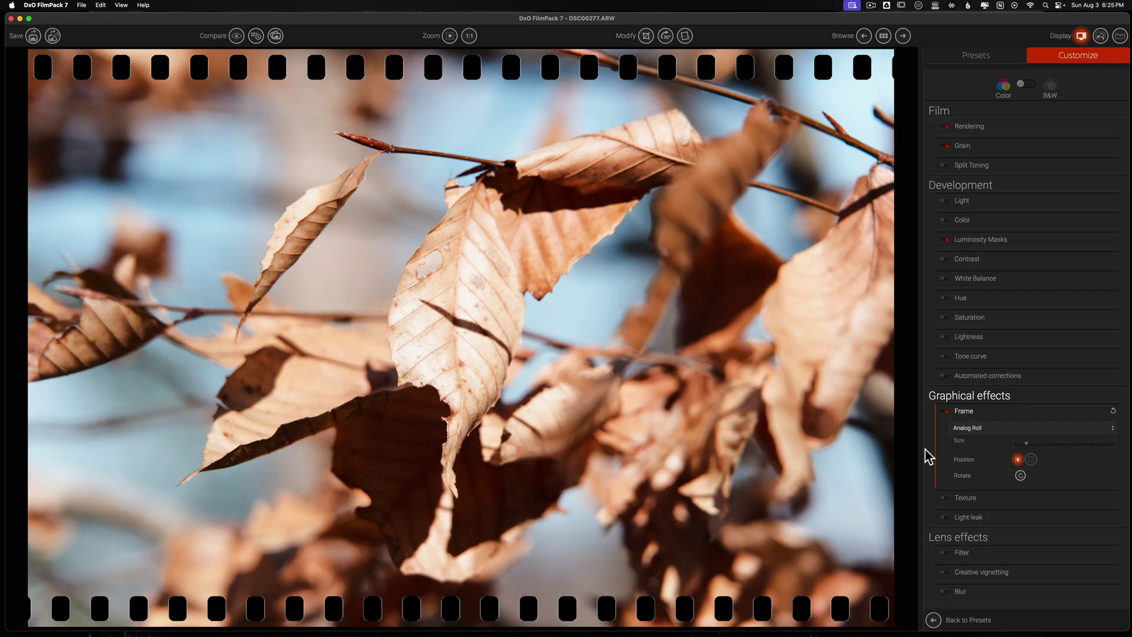
left_click(994, 430)
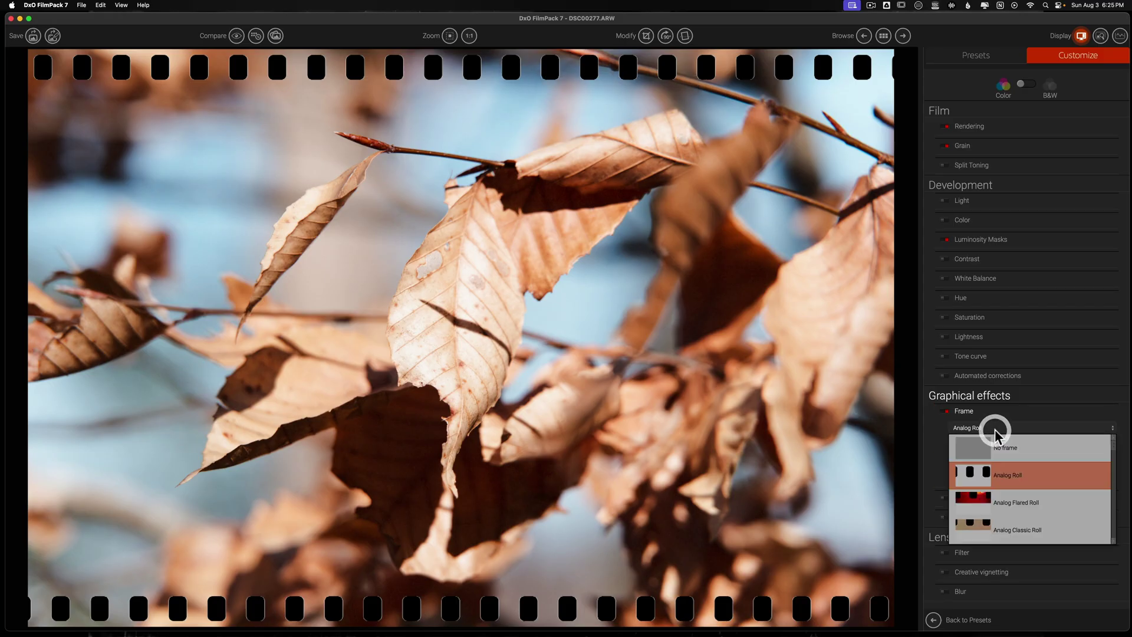
left_click_drag(1114, 450, 1117, 482)
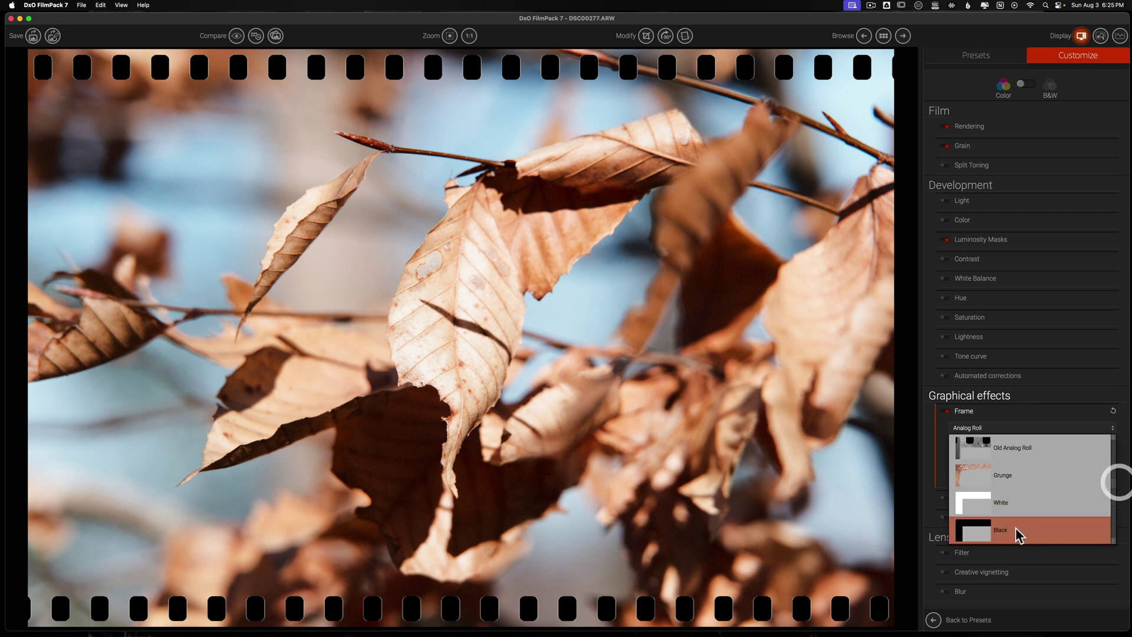
left_click(990, 511)
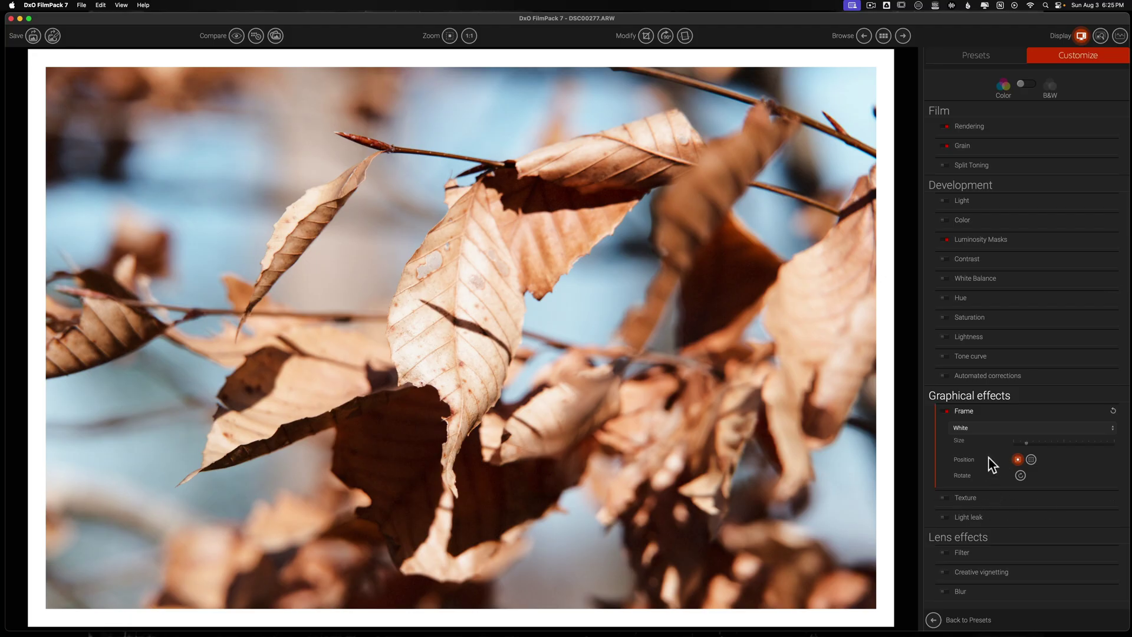
left_click(946, 411)
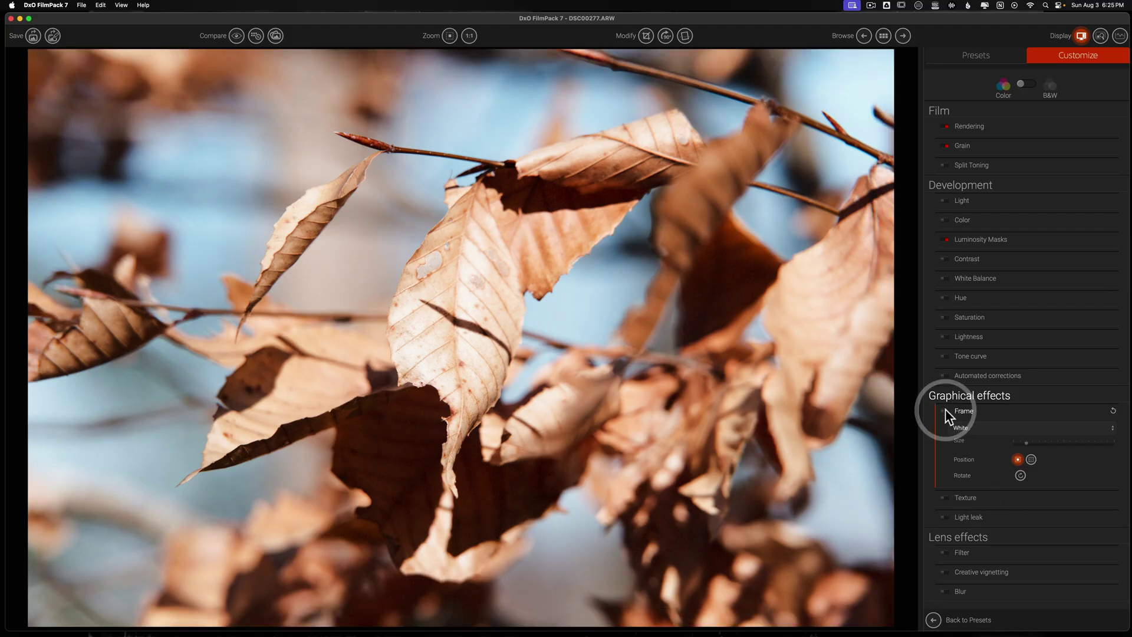
left_click(988, 413)
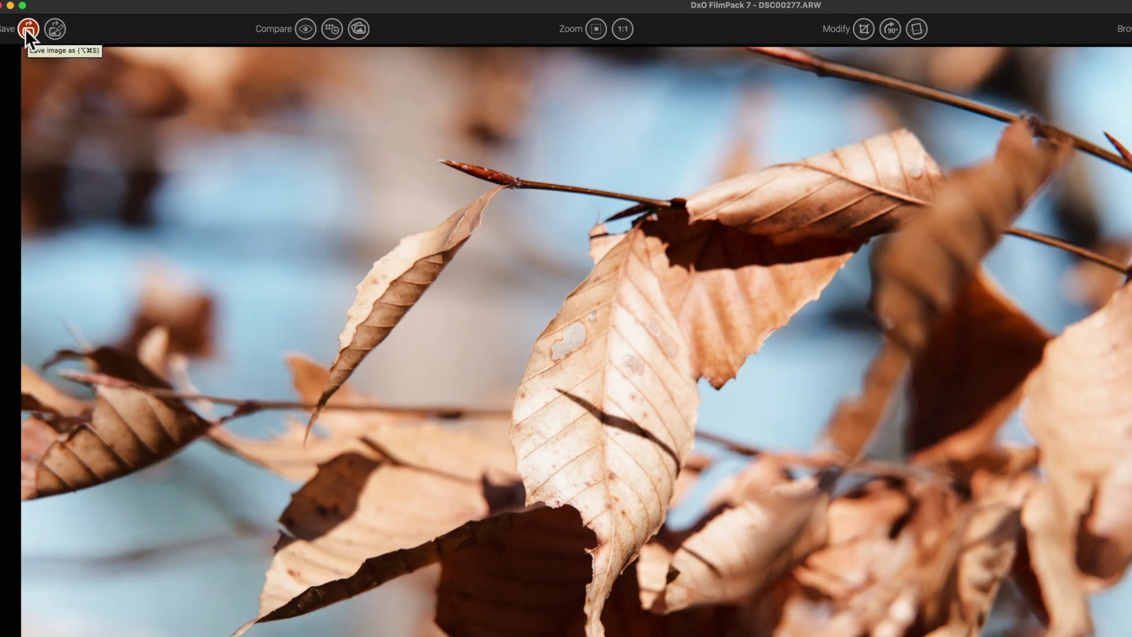
Start Save image as and choose TIFF image files as the output format
left_click(34, 28)
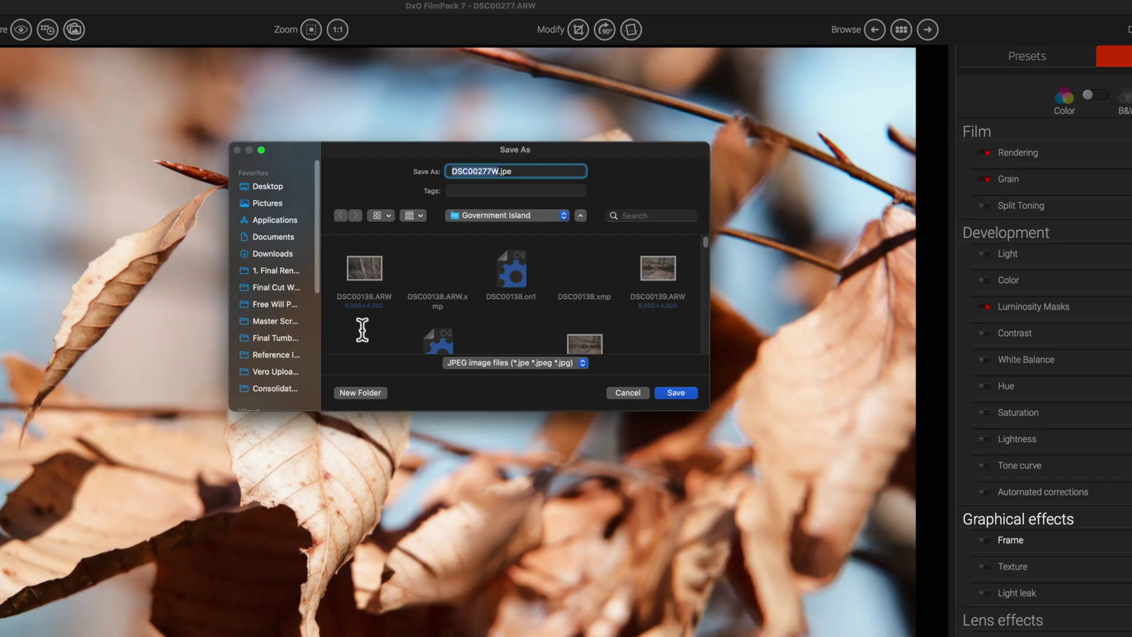
left_click(482, 363)
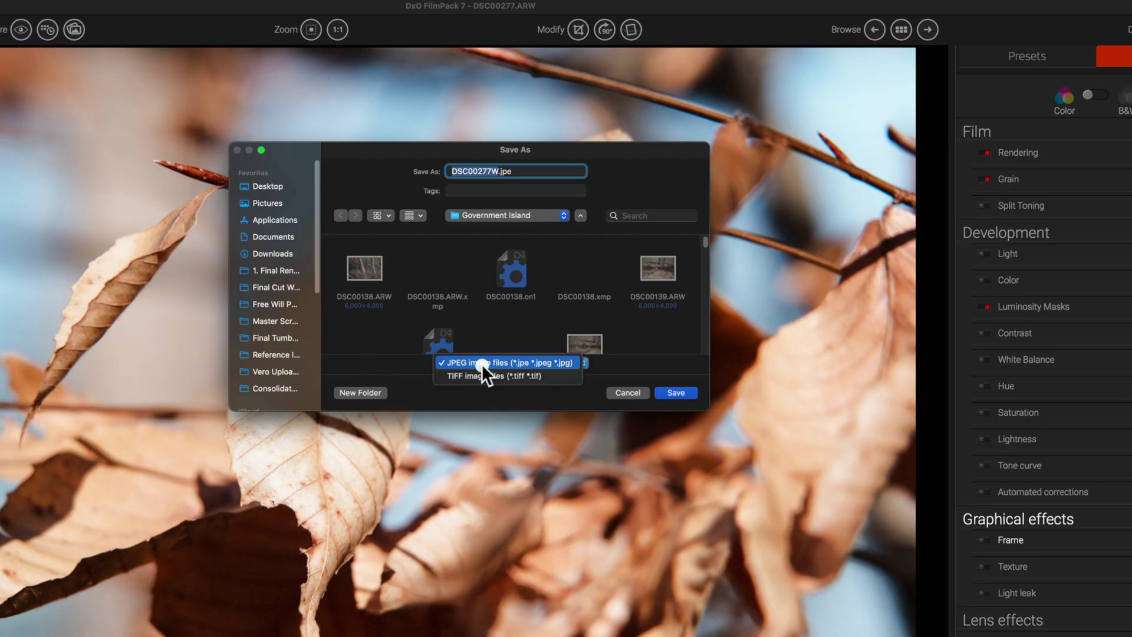
left_click(553, 375)
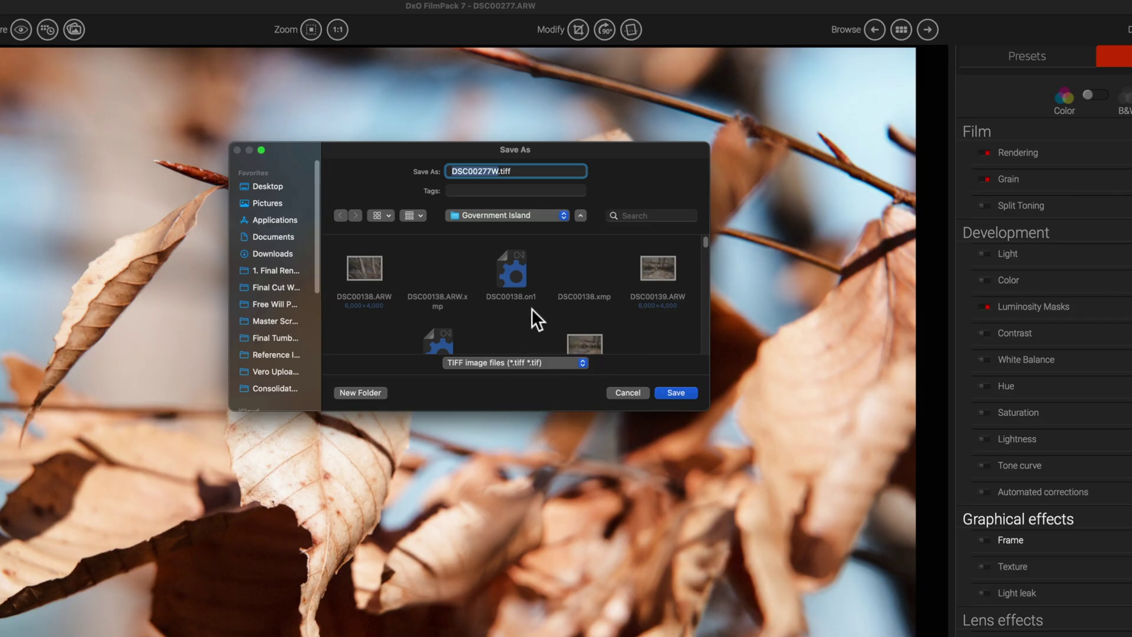
Save the file as 'FP7 - DSC00277W.tiff' with 16-bit TIFF quality
left_click(451, 171)
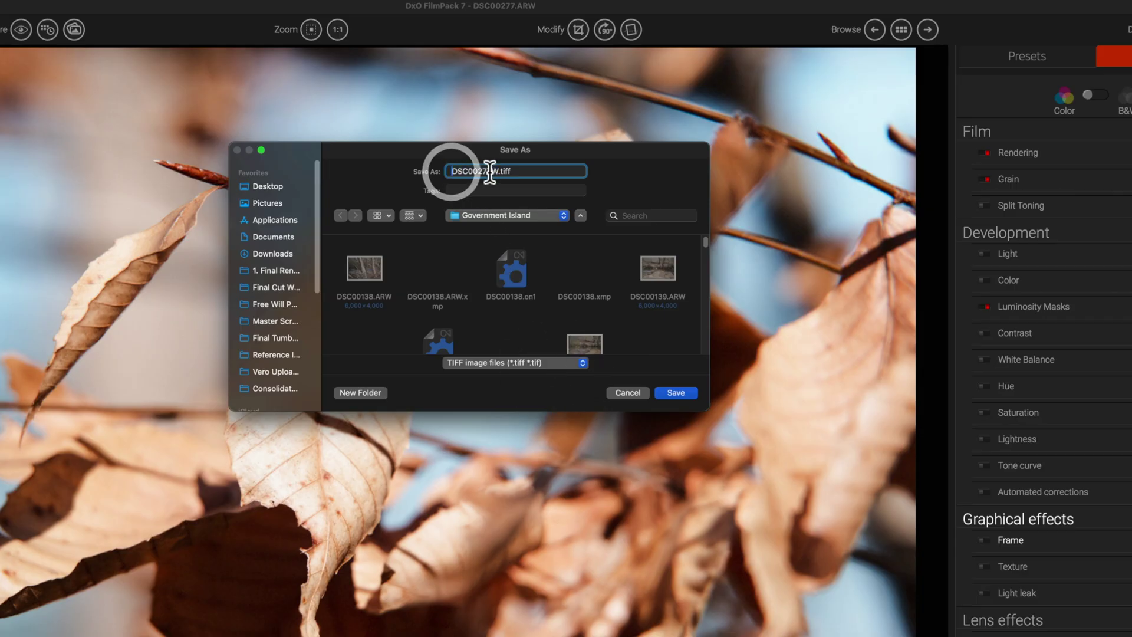
type("FL")
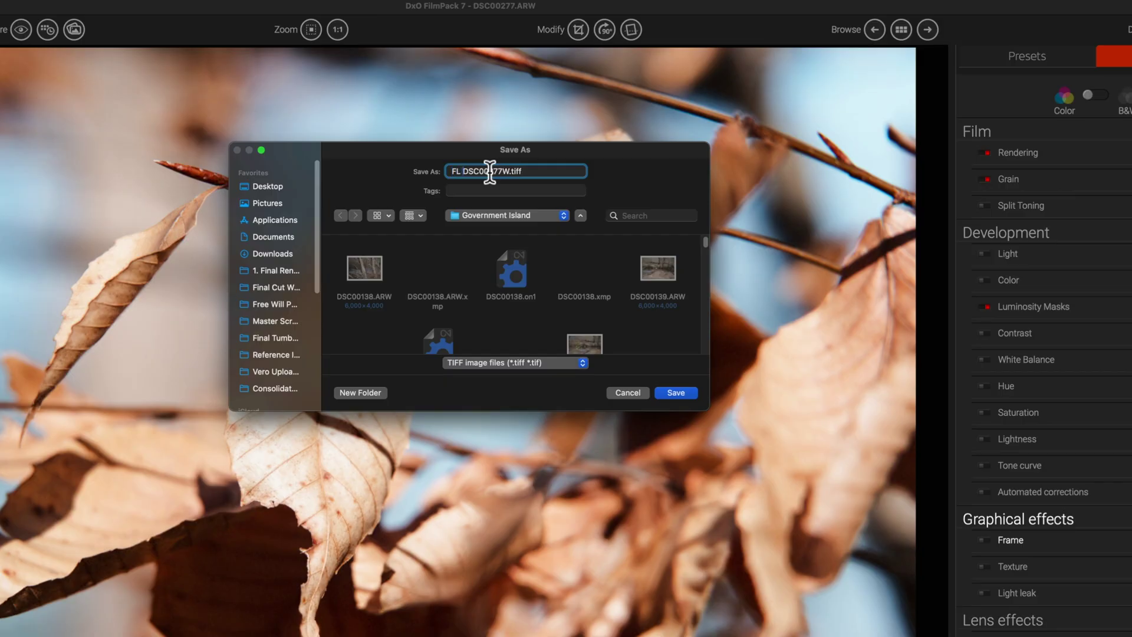
key("BackSpace")
key("BackSpace")
type("P7 -")
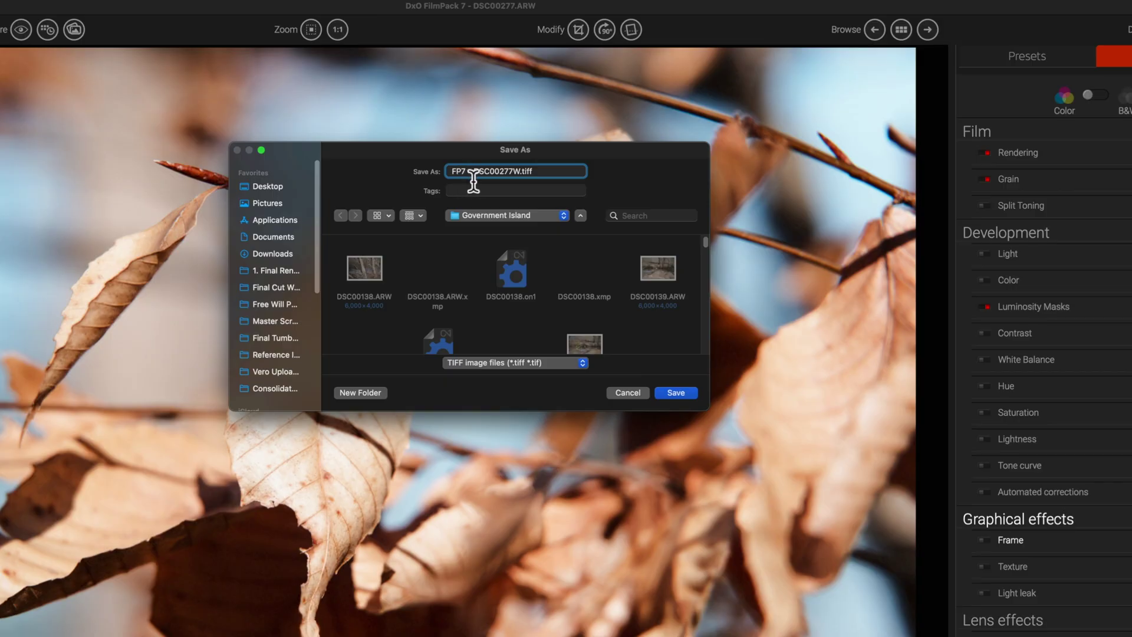
left_click(675, 393)
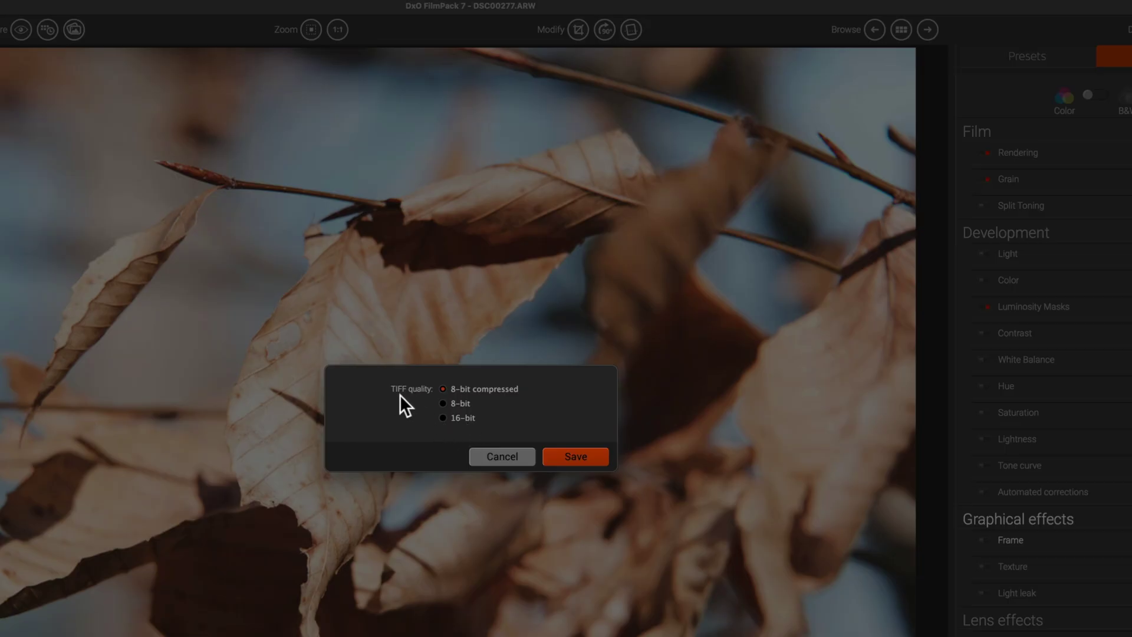
left_click(459, 418)
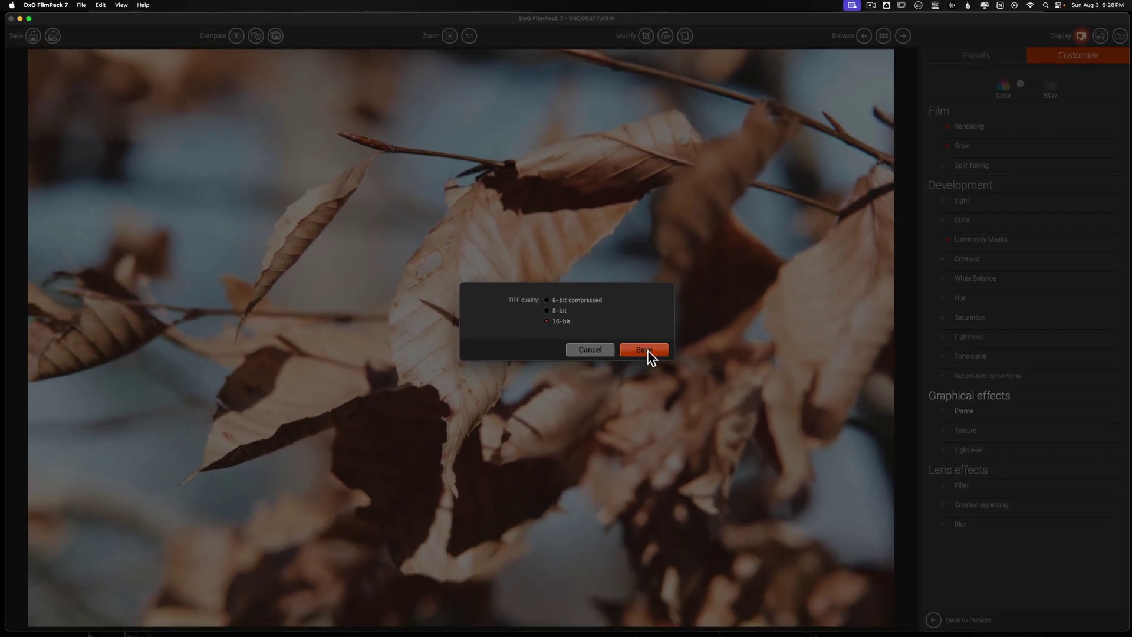
left_click(647, 349)
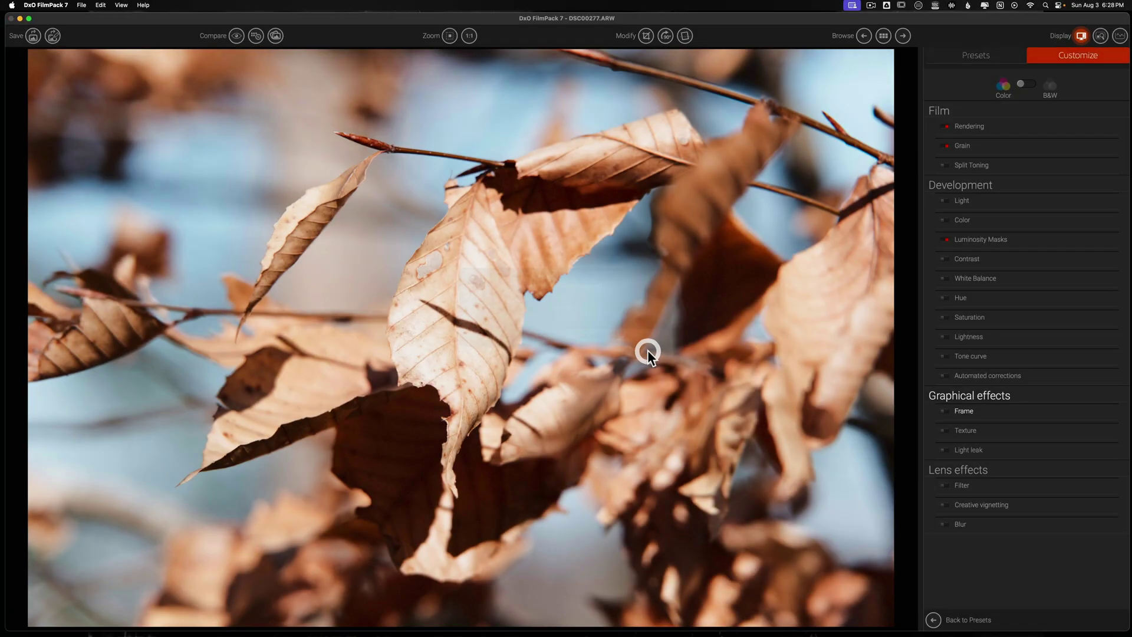